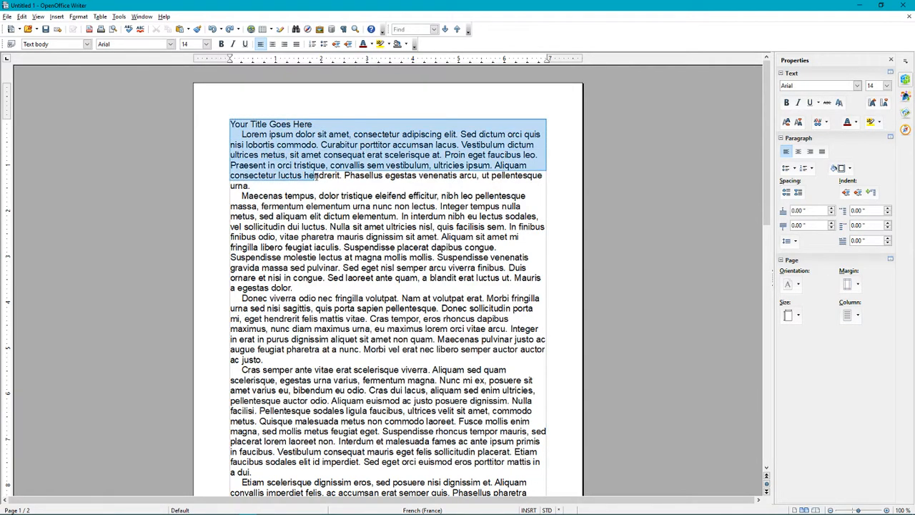
# Double-space all the text with line spacing 2, stretching the document to four pages
pyautogui.scroll(-3, 354, 205)
pyautogui.scroll(-15, 367, 214)
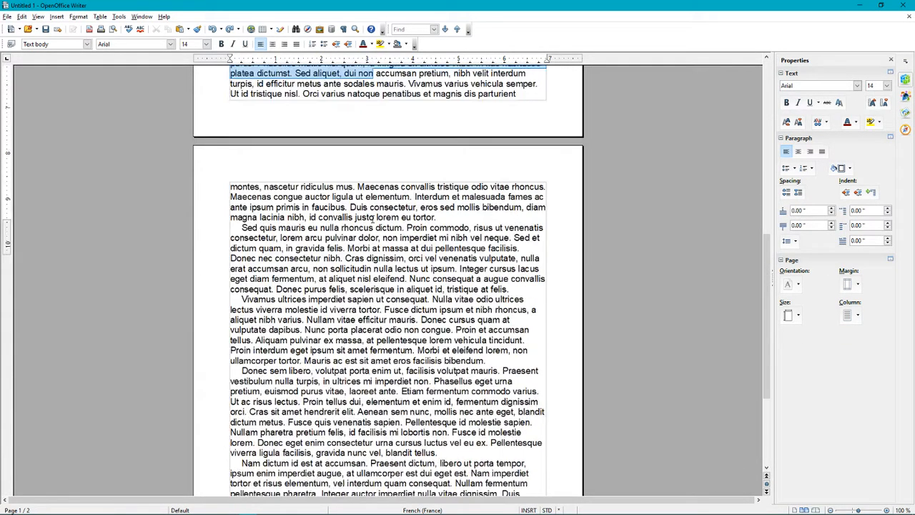
pyautogui.scroll(20, 449, 374)
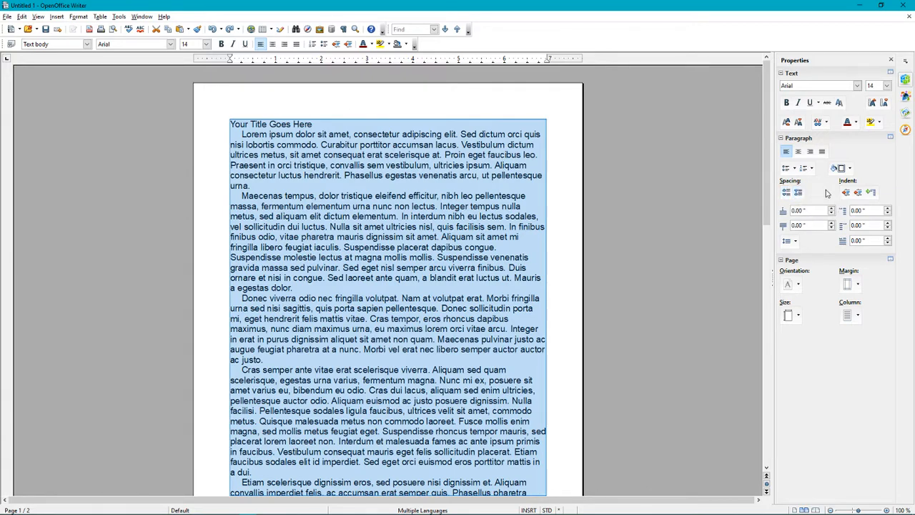
pyautogui.click(793, 242)
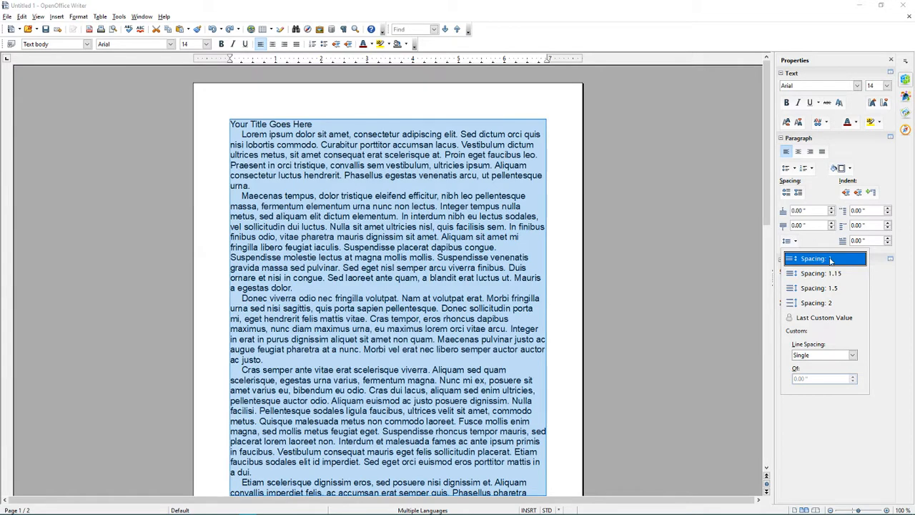
pyautogui.click(832, 304)
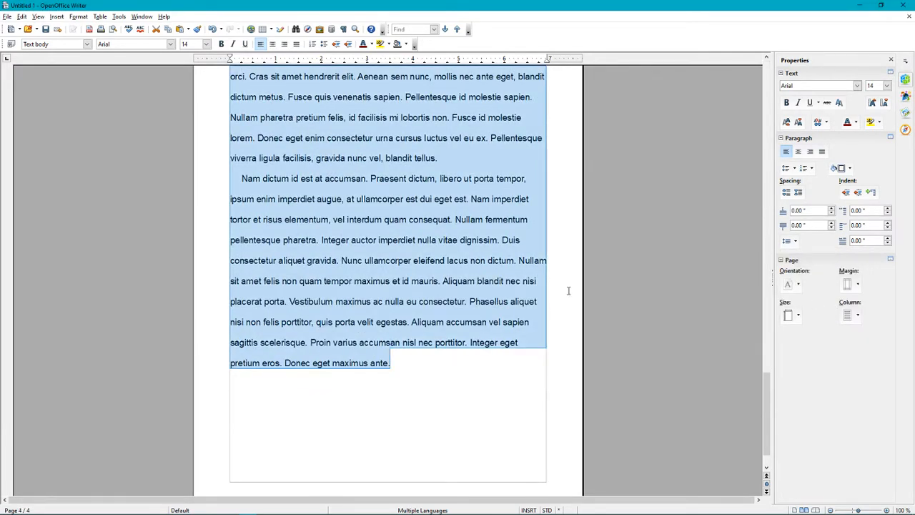
pyautogui.click(420, 341)
pyautogui.scroll(15, 430, 347)
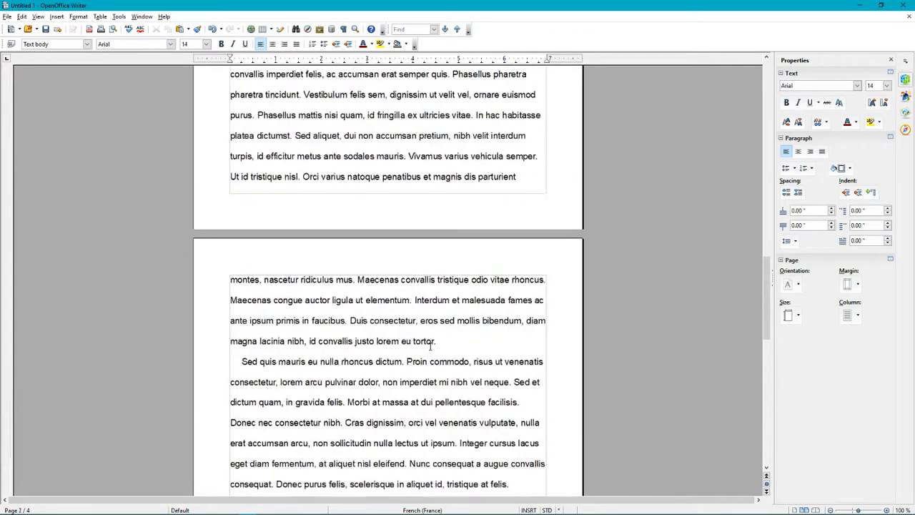
pyautogui.scroll(10, 430, 347)
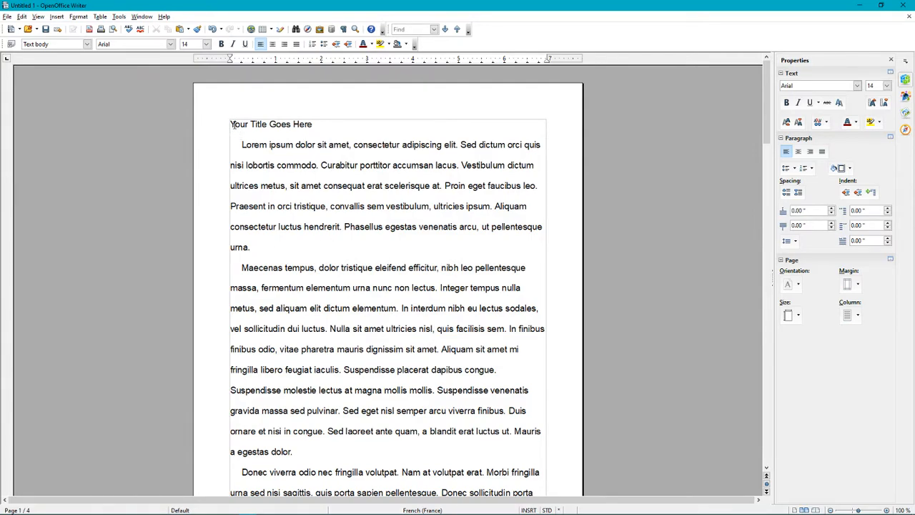
# Set the whole text to Times New Roman, 12 pt, from the sidebar font boxes
pyautogui.moveTo(231, 124); pyautogui.dragTo(466, 344)
pyautogui.scroll(-9, 462, 243)
pyautogui.scroll(-20, 483, 273)
pyautogui.scroll(-10, 512, 345)
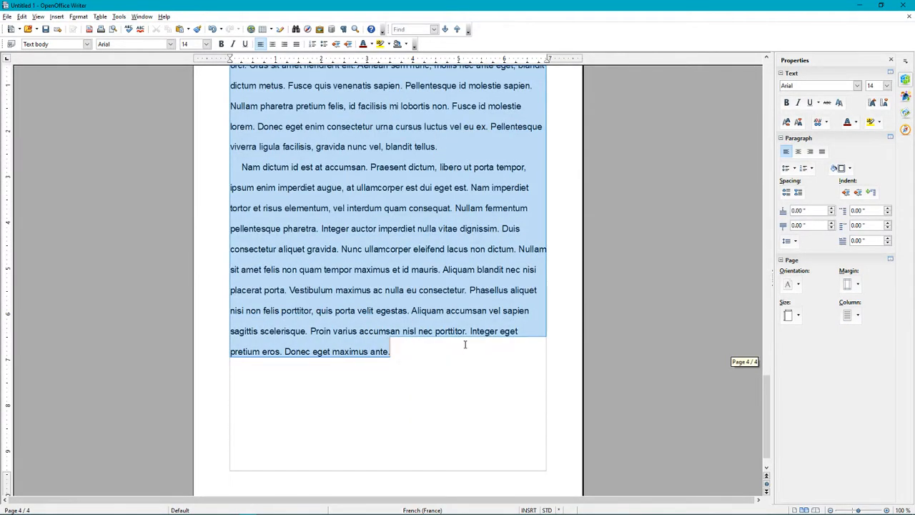
pyautogui.click(858, 86)
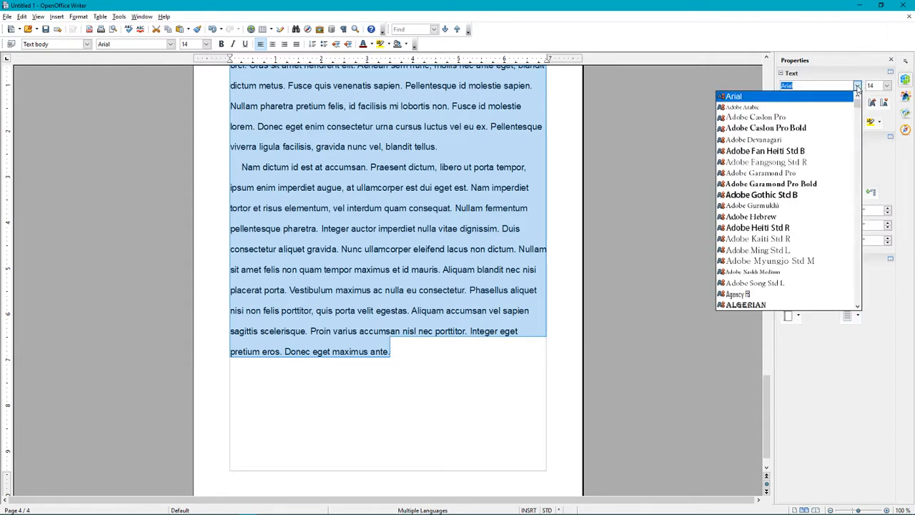
pyautogui.moveTo(858, 104); pyautogui.dragTo(857, 205)
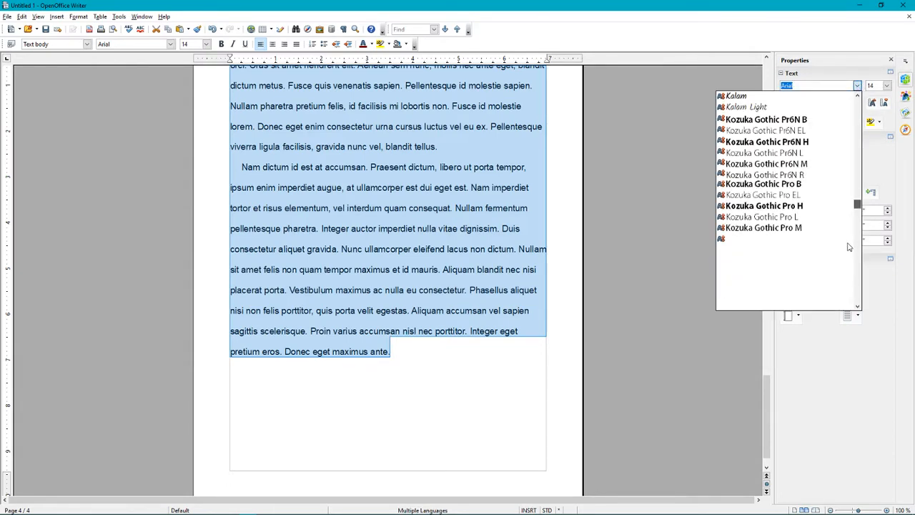
pyautogui.moveTo(849, 247); pyautogui.dragTo(862, 287)
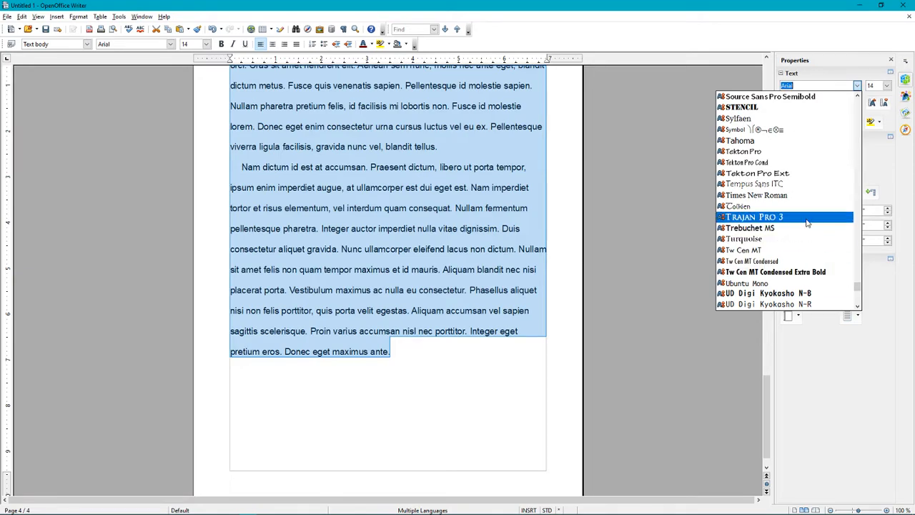
pyautogui.click(771, 196)
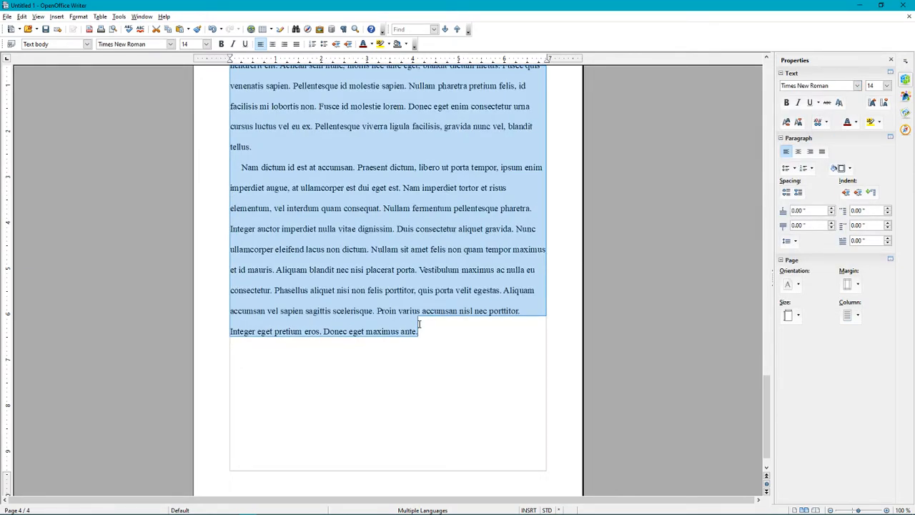
pyautogui.click(886, 86)
pyautogui.click(874, 148)
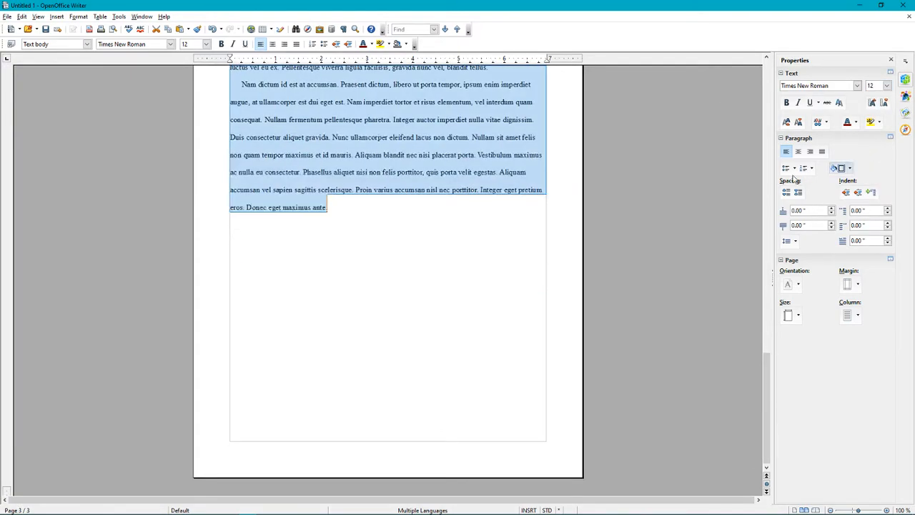
pyautogui.scroll(8, 512, 292)
pyautogui.scroll(15, 512, 292)
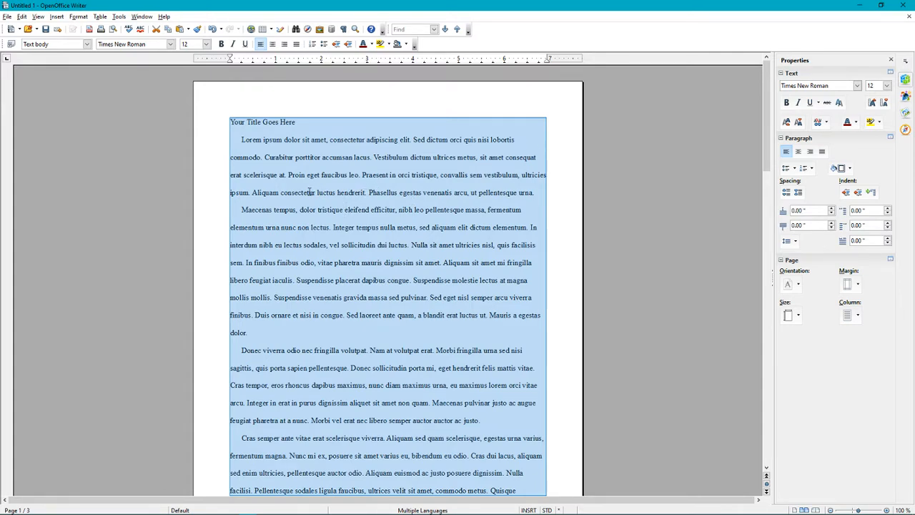
# Select the body text from 'Lorem' to the end of the document, excluding the title line
pyautogui.click(329, 174)
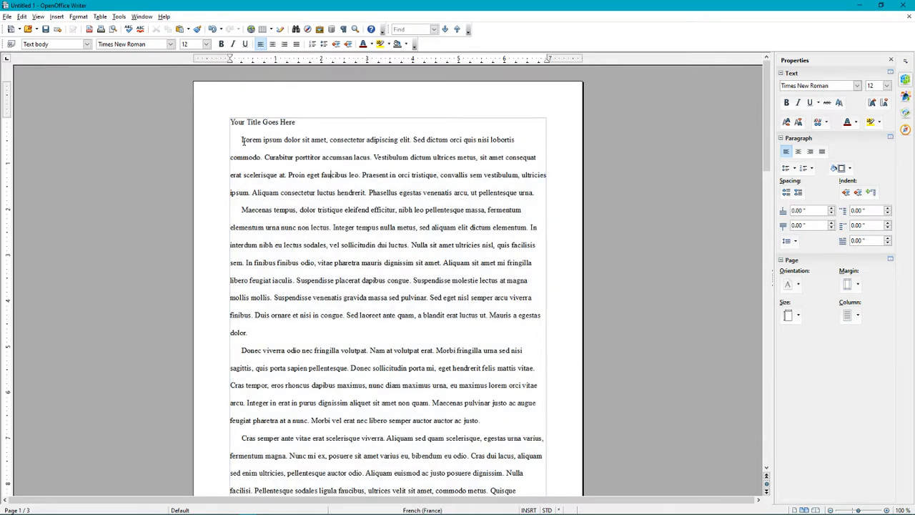
pyautogui.moveTo(241, 140); pyautogui.dragTo(225, 142)
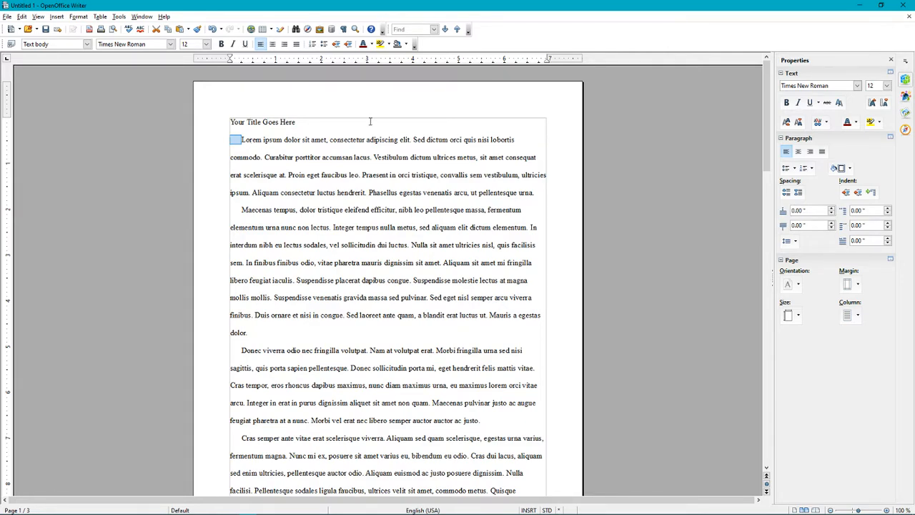
pyautogui.click(241, 140)
pyautogui.moveTo(235, 140); pyautogui.dragTo(488, 298)
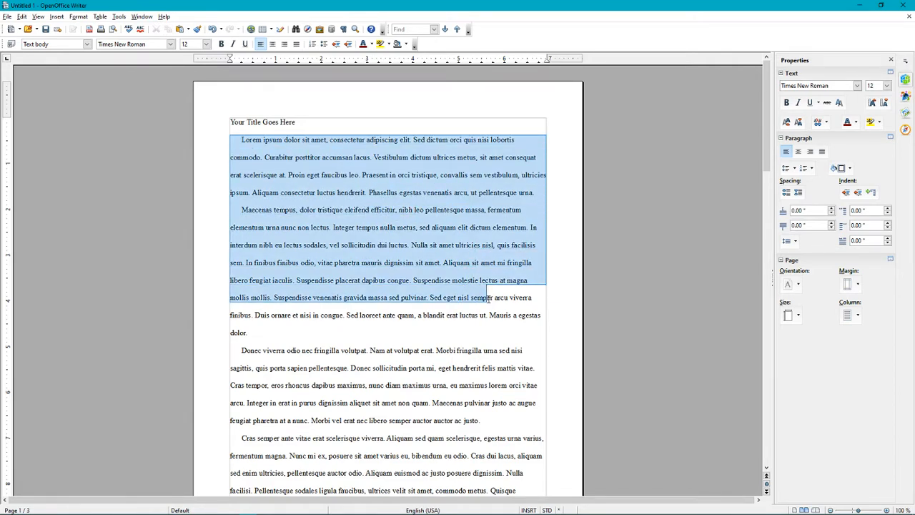
pyautogui.click(365, 255)
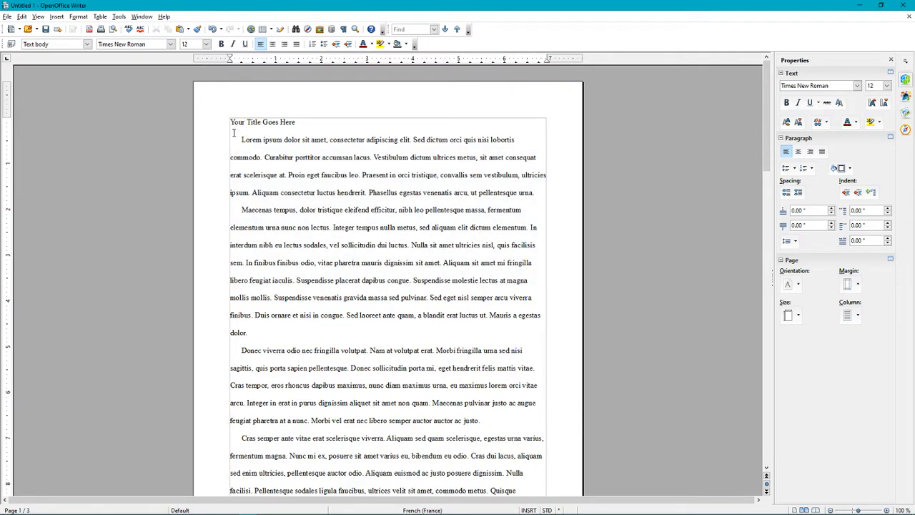
pyautogui.moveTo(234, 139); pyautogui.dragTo(392, 340)
pyautogui.scroll(-1, 303, 243)
pyautogui.scroll(-3, 389, 250)
pyautogui.scroll(-10, 372, 222)
pyautogui.scroll(-4, 424, 293)
pyautogui.scroll(1, 392, 341)
pyautogui.scroll(15, 393, 340)
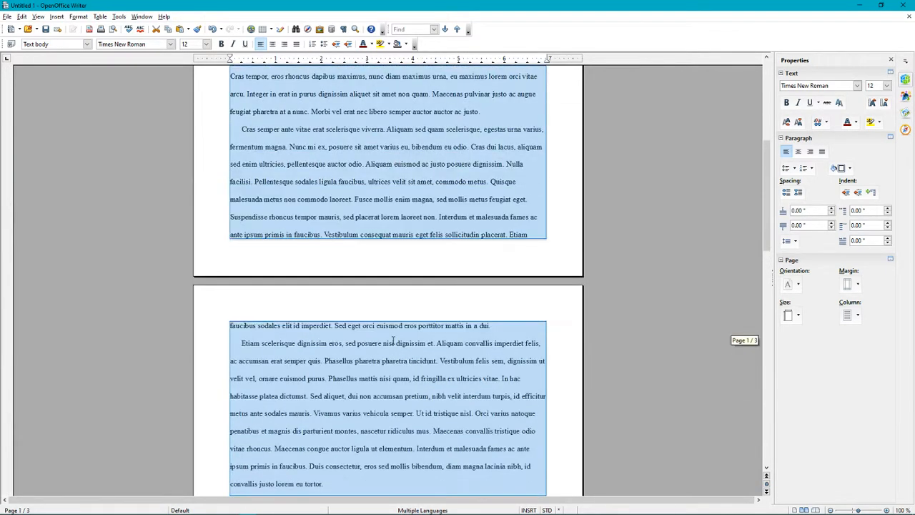
pyautogui.scroll(1, 392, 340)
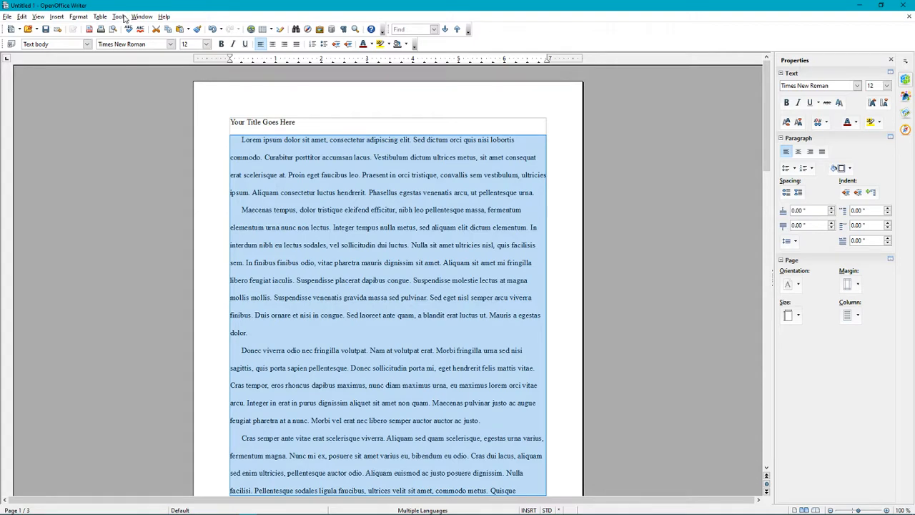
# Widen Writer's default tab stop interval to 0.5" in Options > OpenOffice Writer > General
pyautogui.click(122, 17)
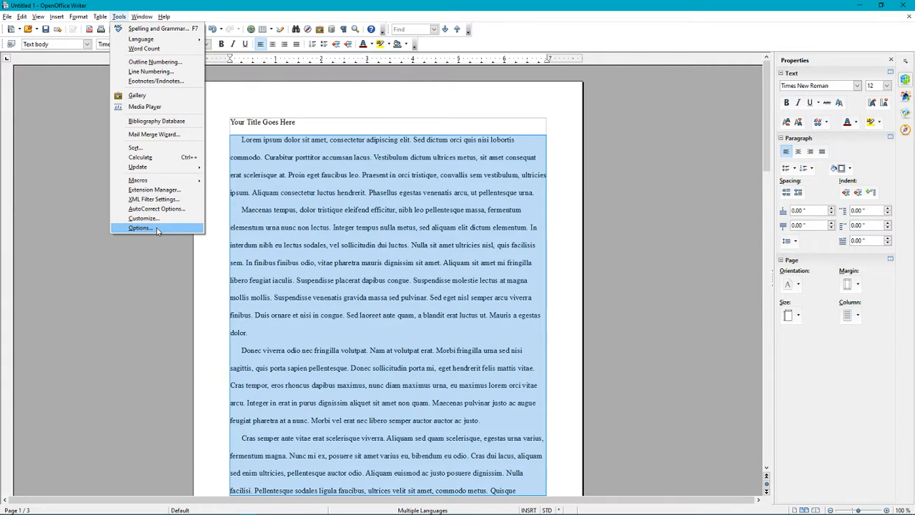
pyautogui.click(157, 227)
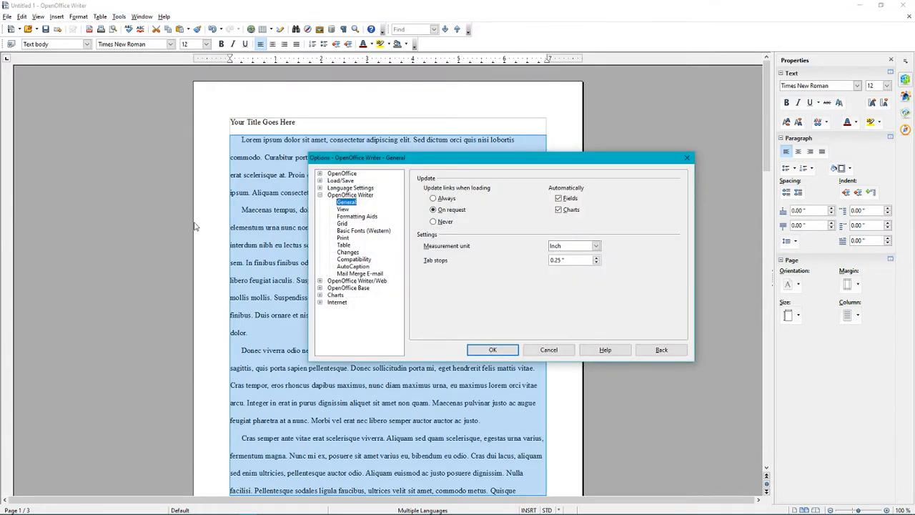
pyautogui.click(360, 196)
pyautogui.click(355, 203)
pyautogui.click(493, 350)
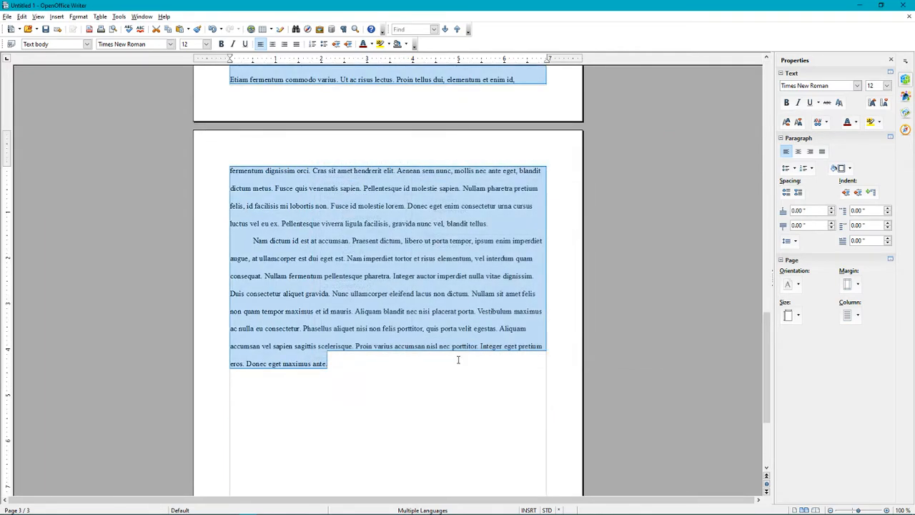
pyautogui.scroll(10, 457, 359)
# Remove the leading indents from the Lorem and Maecenas paragraphs so they start flush left
pyautogui.click(335, 296)
pyautogui.scroll(20, 360, 332)
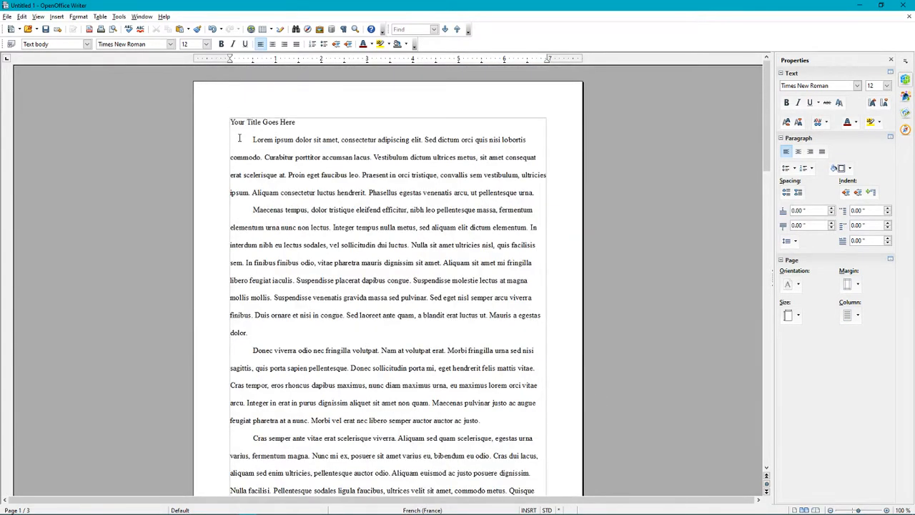
pyautogui.moveTo(253, 140); pyautogui.dragTo(233, 142)
pyautogui.click(307, 253)
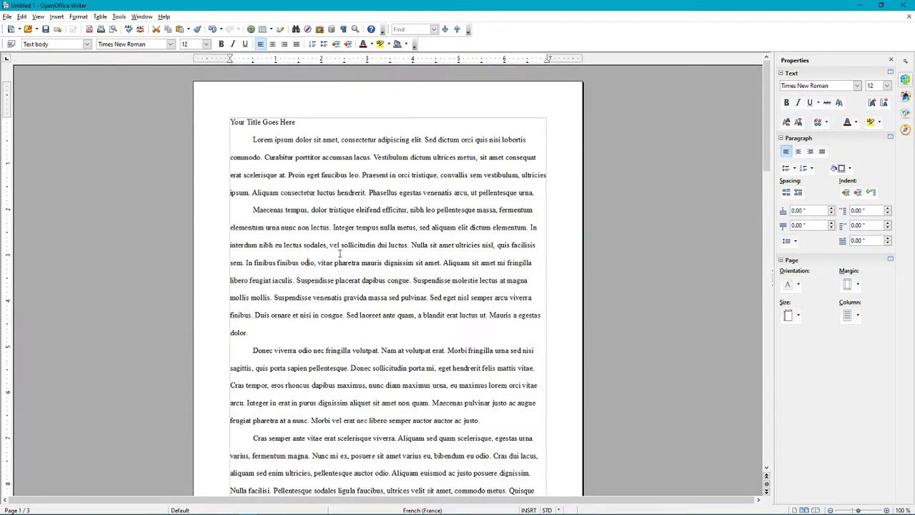
pyautogui.click(252, 140)
pyautogui.press('BackSpace')
pyautogui.click(251, 209)
pyautogui.press('BackSpace')
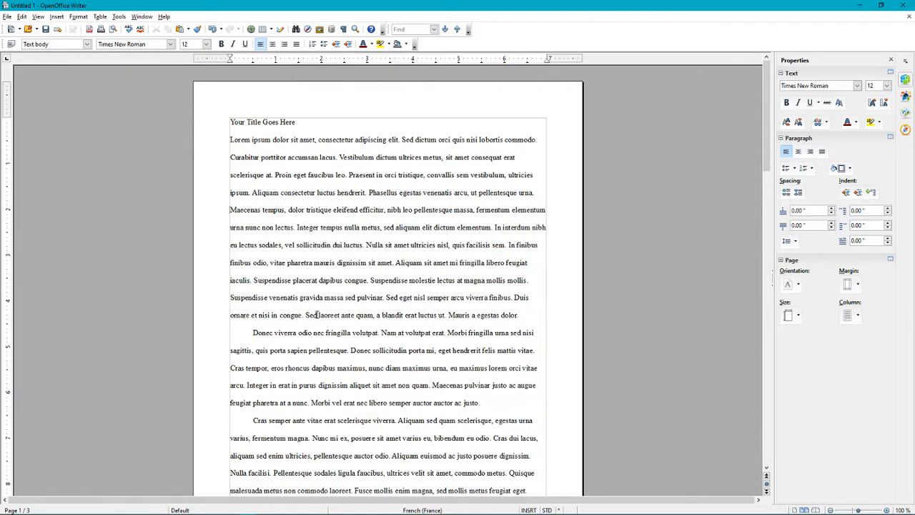
# Select the first two body paragraphs, from Lorem through dolor
pyautogui.hotkey('shift', 'Up')
pyautogui.press('Down')
pyautogui.hotkey('shift', 'Up')
pyautogui.hotkey('shift', 'Up')
pyautogui.press('Left')
pyautogui.moveTo(528, 313); pyautogui.dragTo(230, 134)
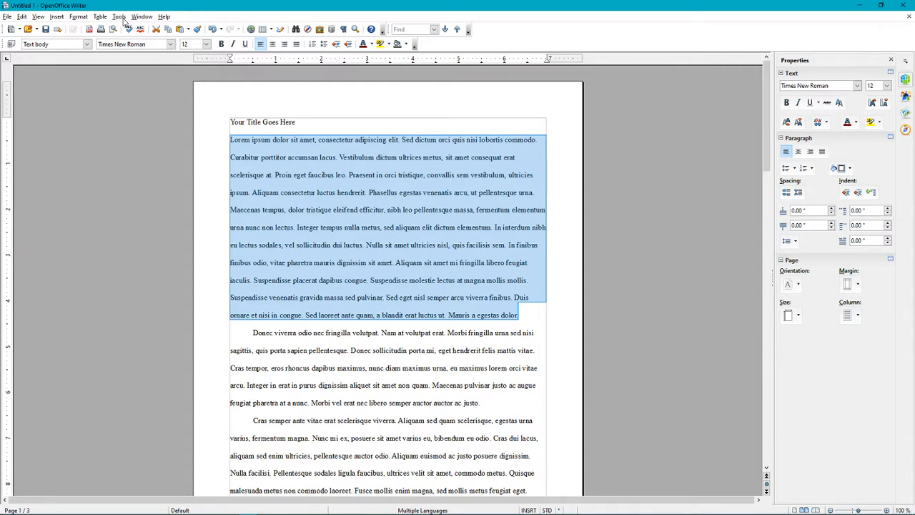
# Give the Lorem and Maecenas paragraphs a 0.50" first-line indent via Format > Paragraph
pyautogui.click(77, 16)
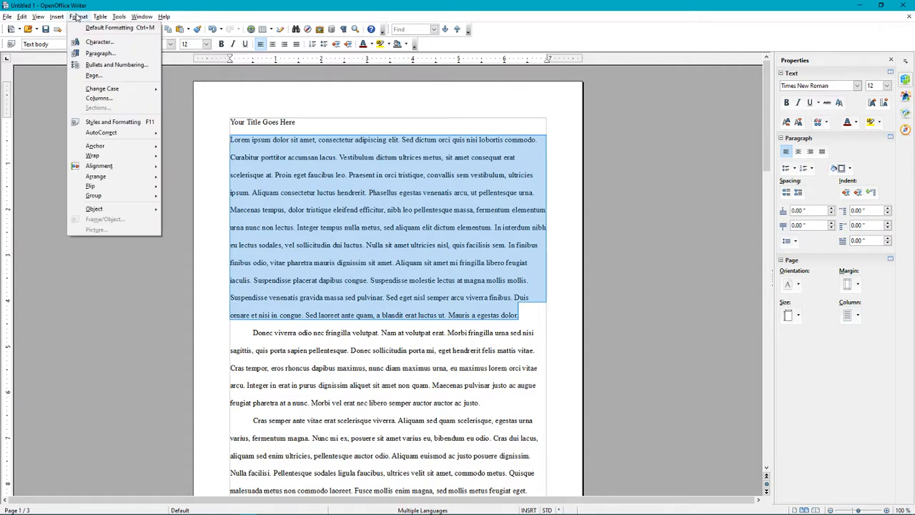
pyautogui.click(99, 54)
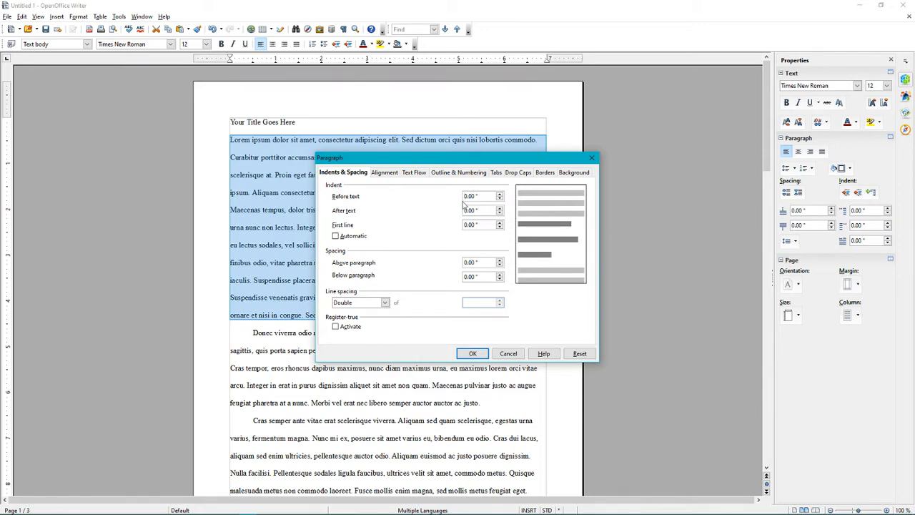
pyautogui.click(499, 225)
pyautogui.click(499, 225)
pyautogui.press('Return')
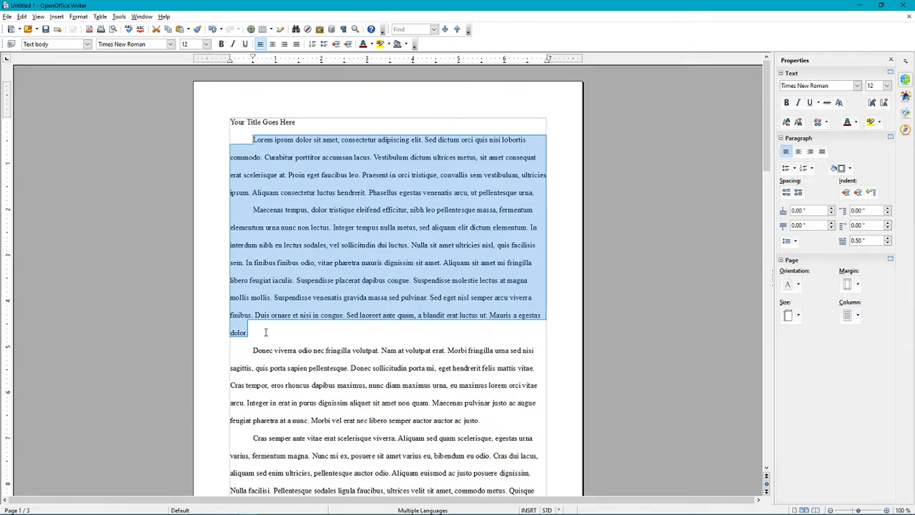
pyautogui.click(265, 331)
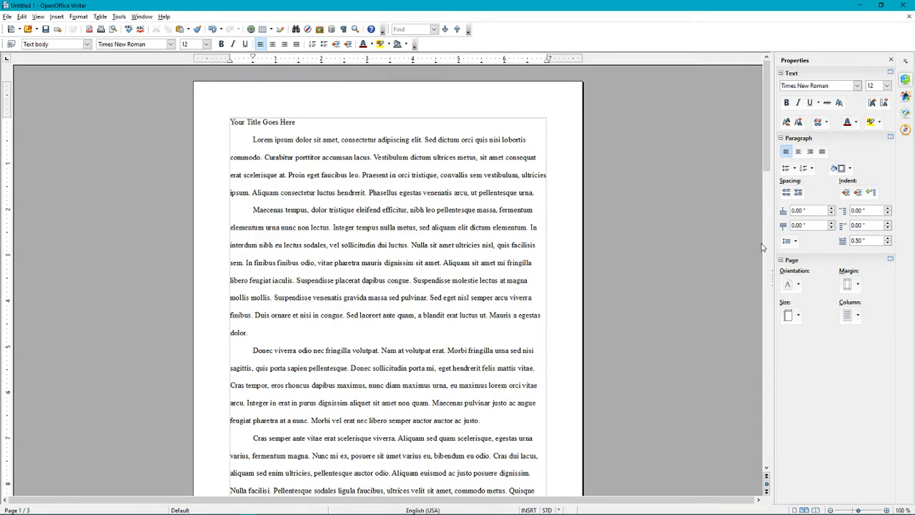
# Enter 1 inch for the left, right, top and bottom custom page margins
pyautogui.click(229, 121)
pyautogui.click(856, 284)
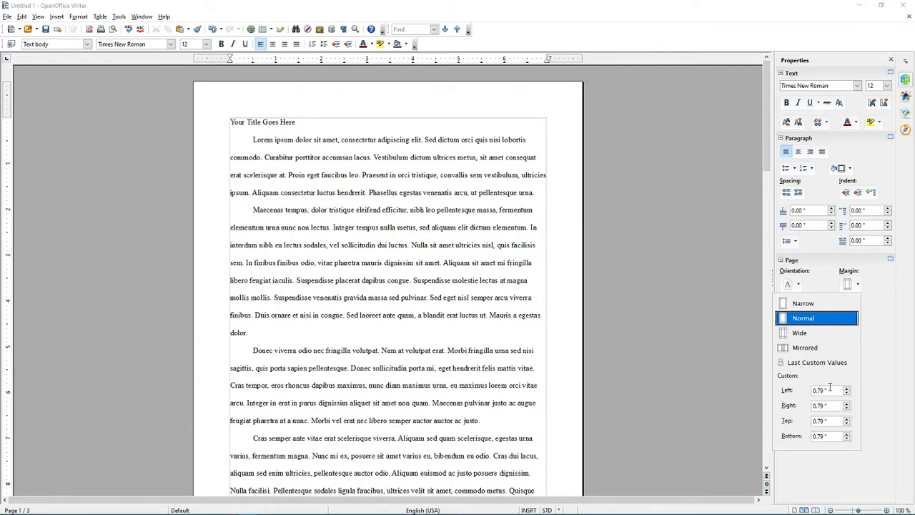
pyautogui.doubleClick(833, 388)
pyautogui.write('1')
pyautogui.press('Tab')
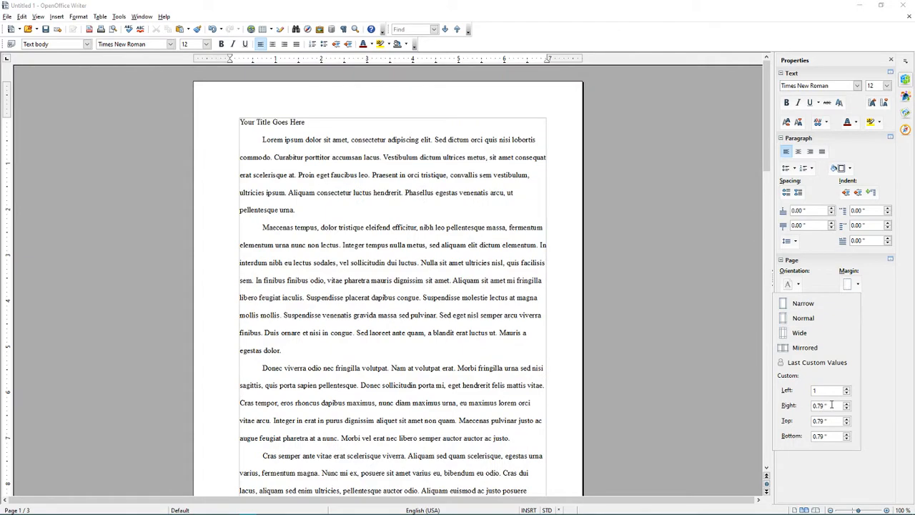
pyautogui.write('1')
pyautogui.press('Tab')
pyautogui.write('1')
pyautogui.press('Tab')
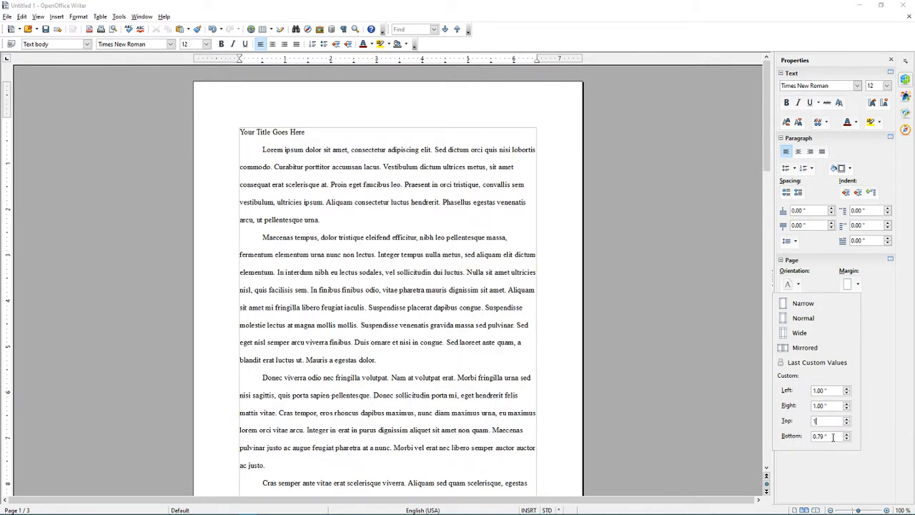
pyautogui.write('1')
pyautogui.click(684, 426)
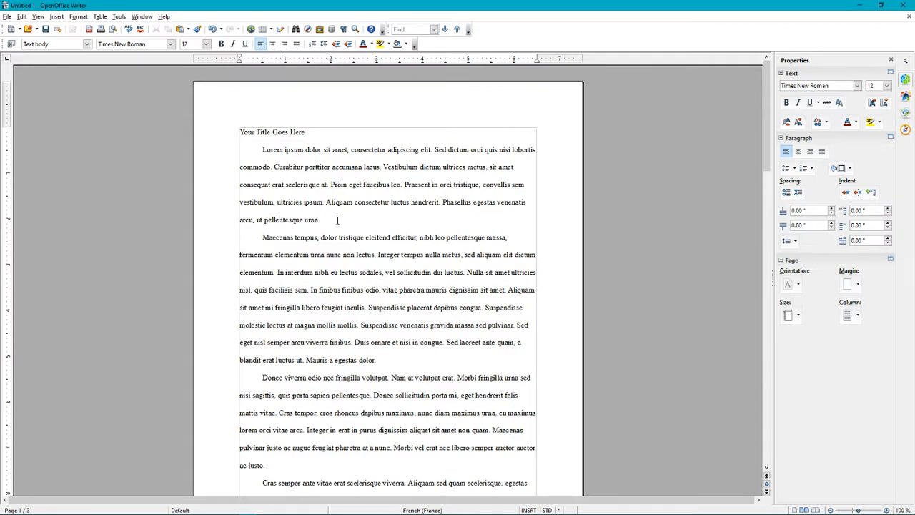
# Center the title line 'Your Title Goes Here'
pyautogui.click(278, 146)
pyautogui.moveTo(315, 134); pyautogui.dragTo(265, 126)
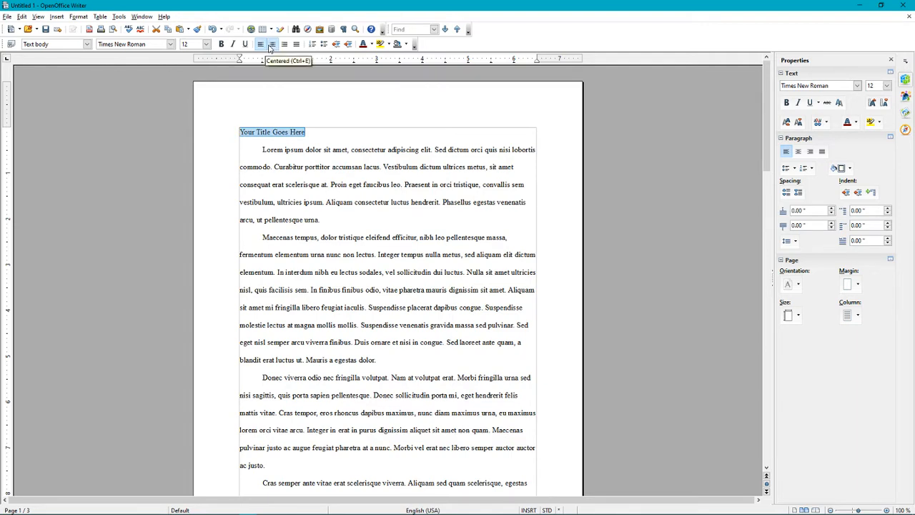
pyautogui.click(271, 44)
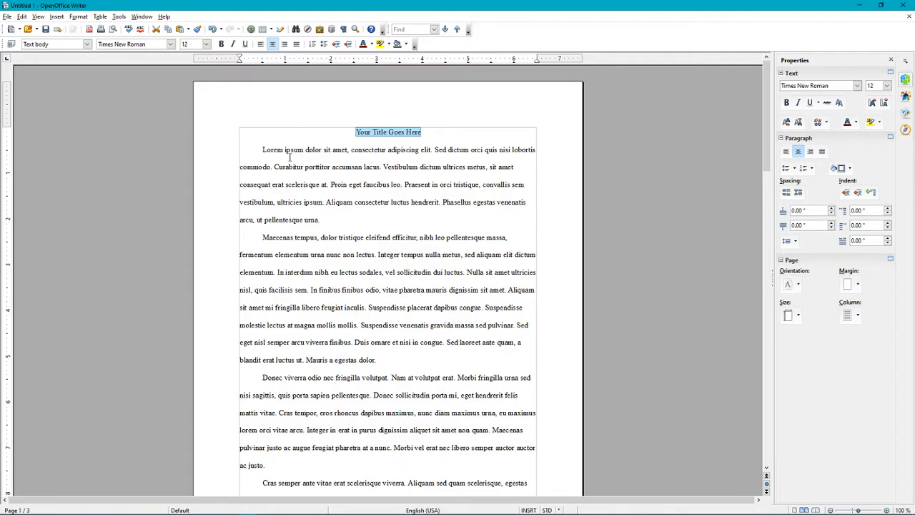
# Justify all the body paragraphs below the title
pyautogui.moveTo(262, 149); pyautogui.dragTo(497, 354)
pyautogui.scroll(1, 411, 315)
pyautogui.scroll(20, 411, 316)
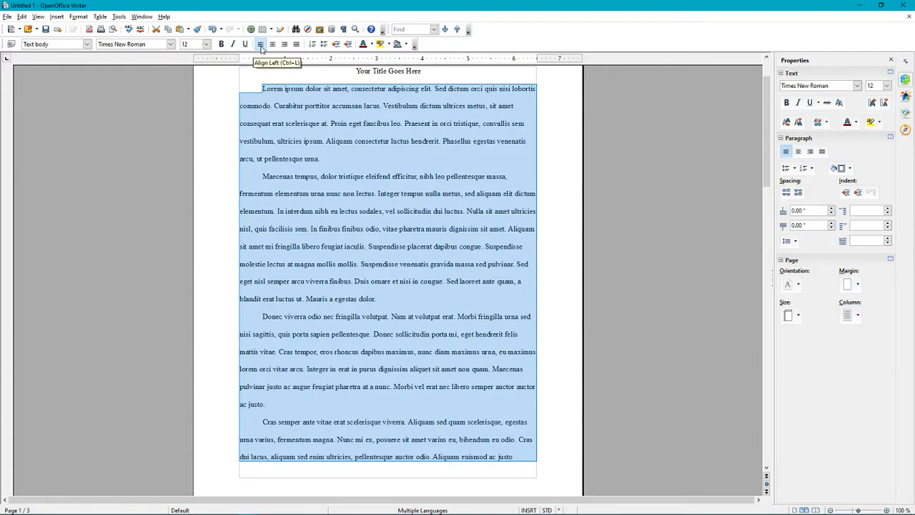
pyautogui.click(296, 43)
pyautogui.scroll(3, 371, 260)
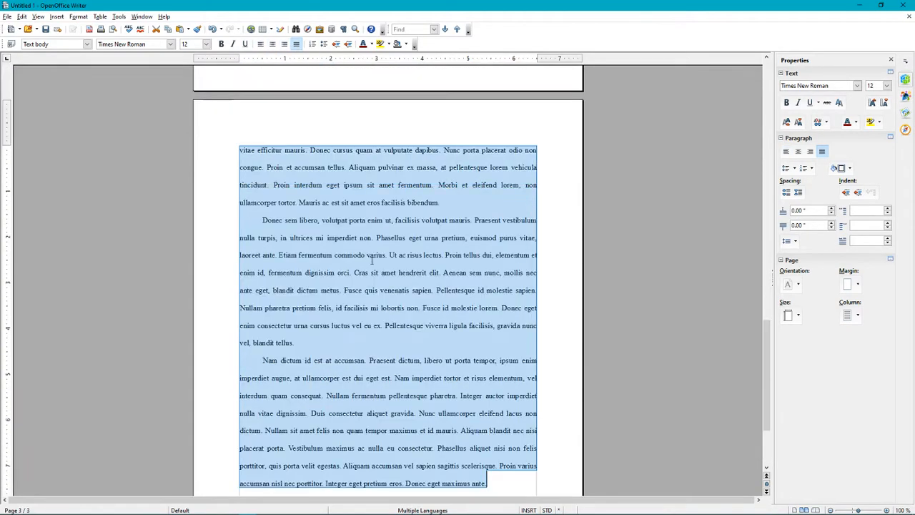
pyautogui.scroll(20, 371, 260)
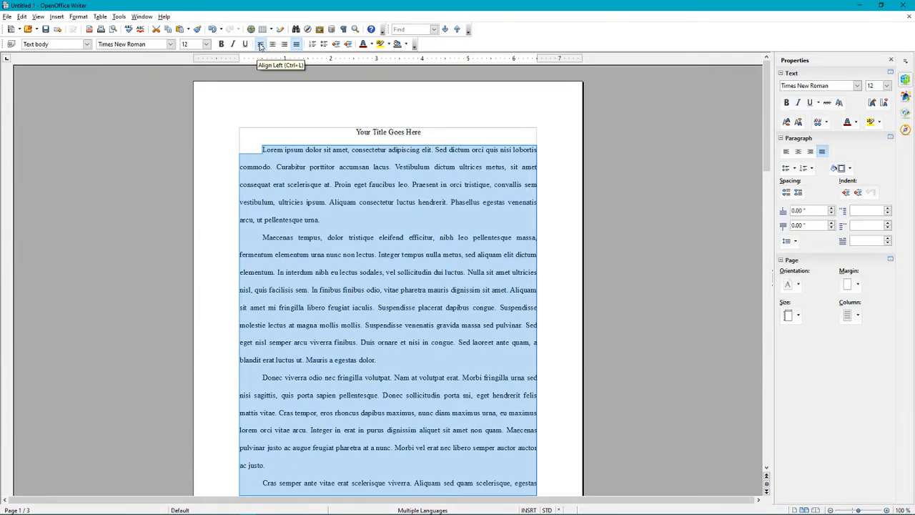
# Return the body text to left alignment and place the caret at the end of the title
pyautogui.click(261, 45)
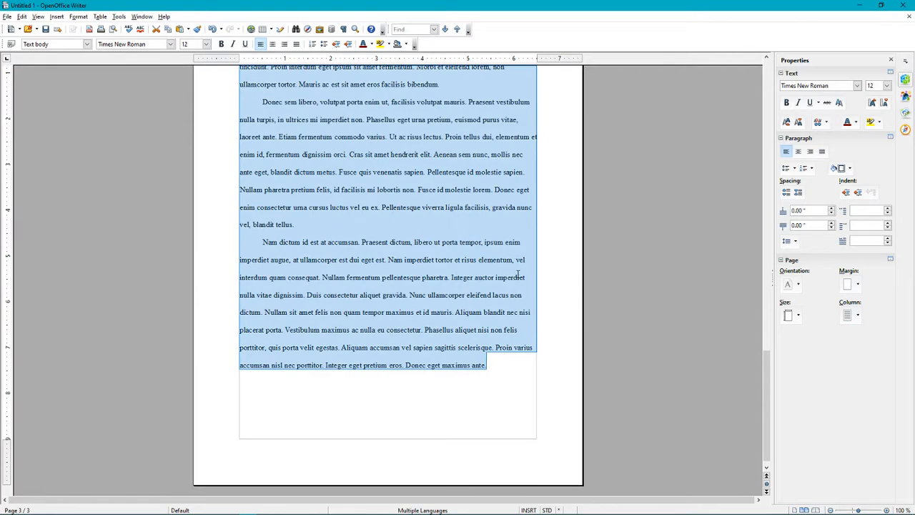
pyautogui.scroll(4, 521, 298)
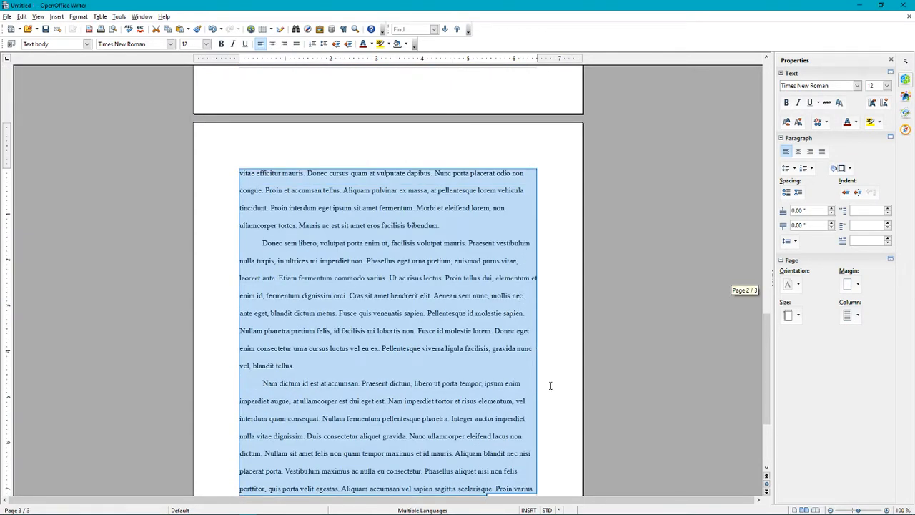
pyautogui.scroll(3, 549, 343)
pyautogui.scroll(12, 551, 349)
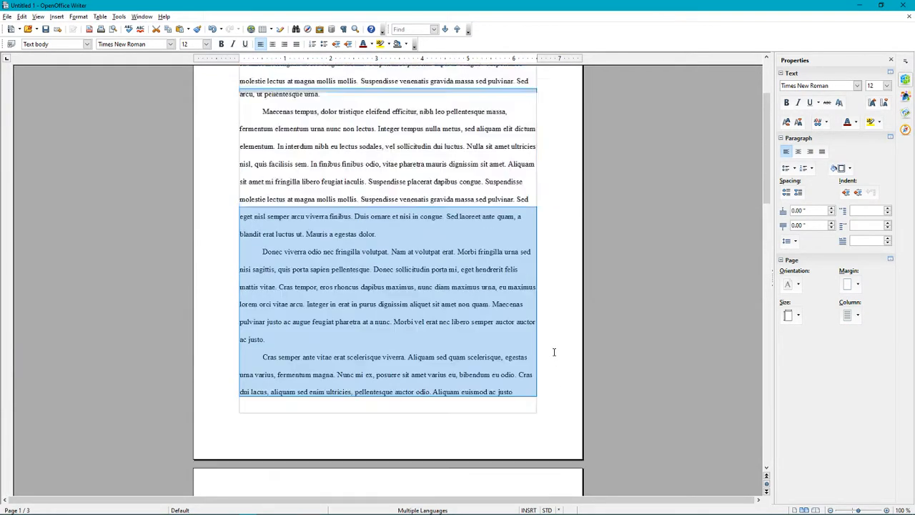
pyautogui.click(401, 245)
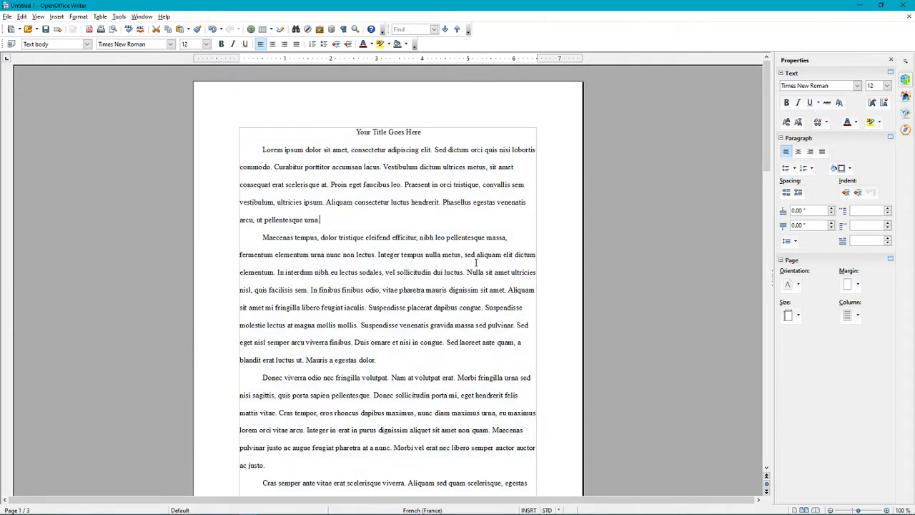
pyautogui.click(408, 136)
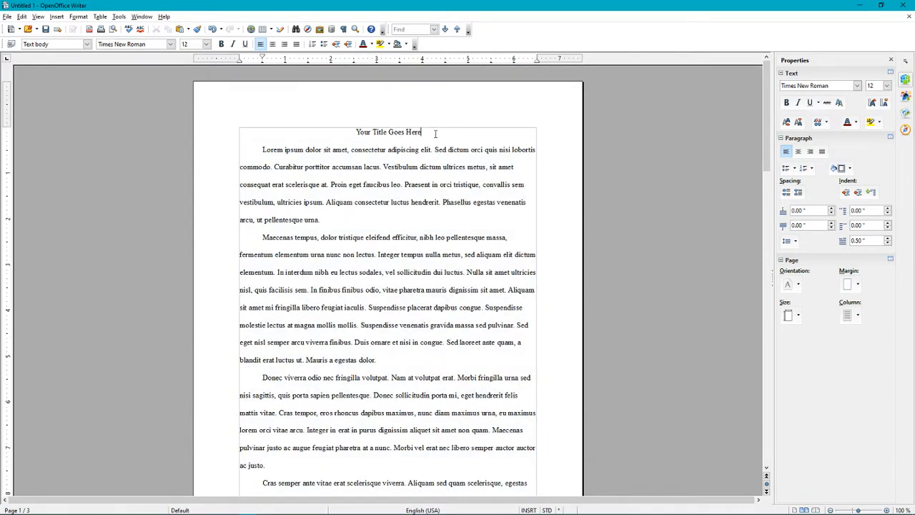
pyautogui.click(434, 133)
pyautogui.scroll(-2, 430, 304)
pyautogui.scroll(2, 444, 306)
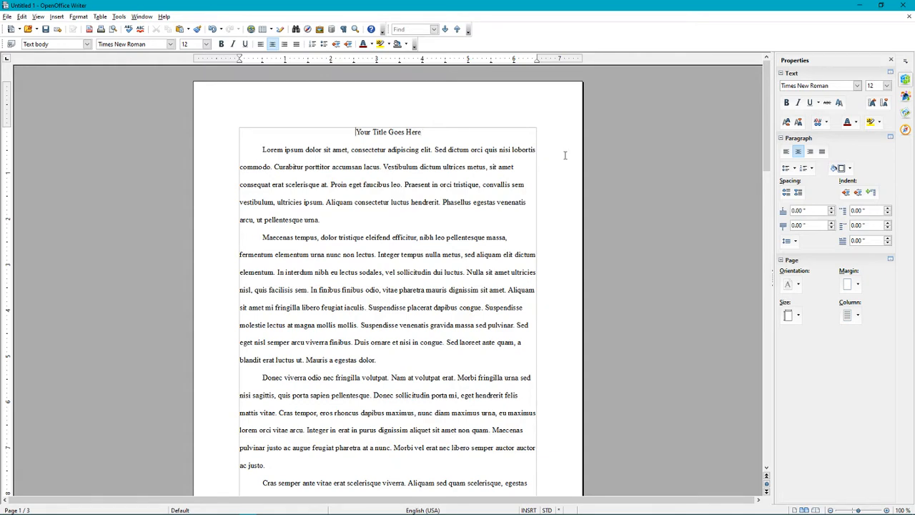
# Insert left-aligned lines above the title with the student's name and the professor's name
pyautogui.press('Return')
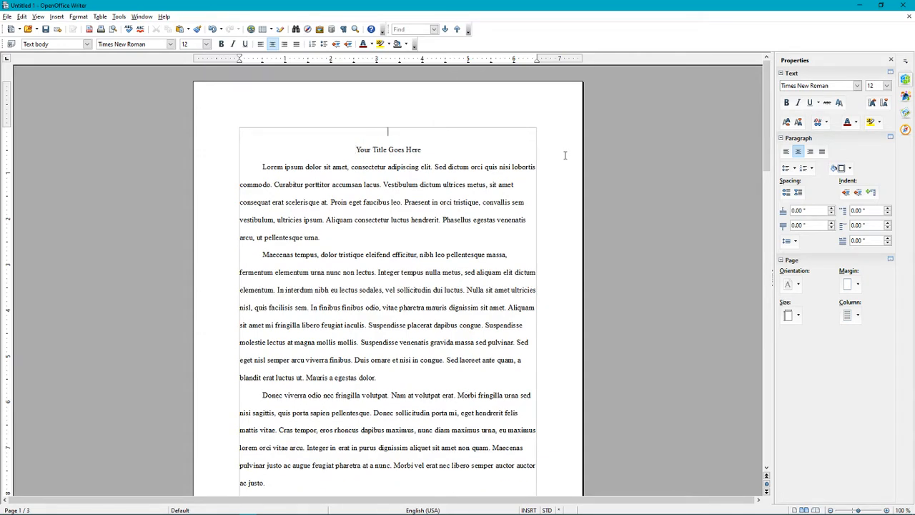
pyautogui.press('Up')
pyautogui.click(257, 45)
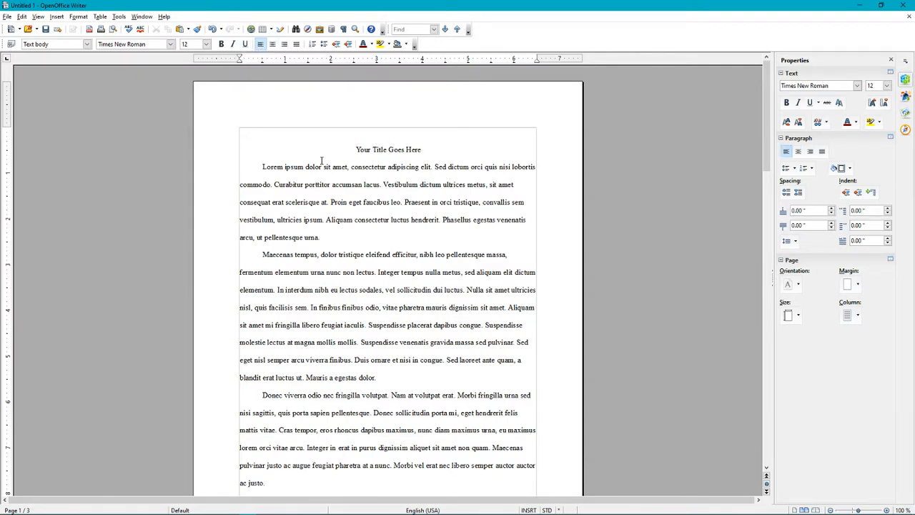
pyautogui.press('Return')
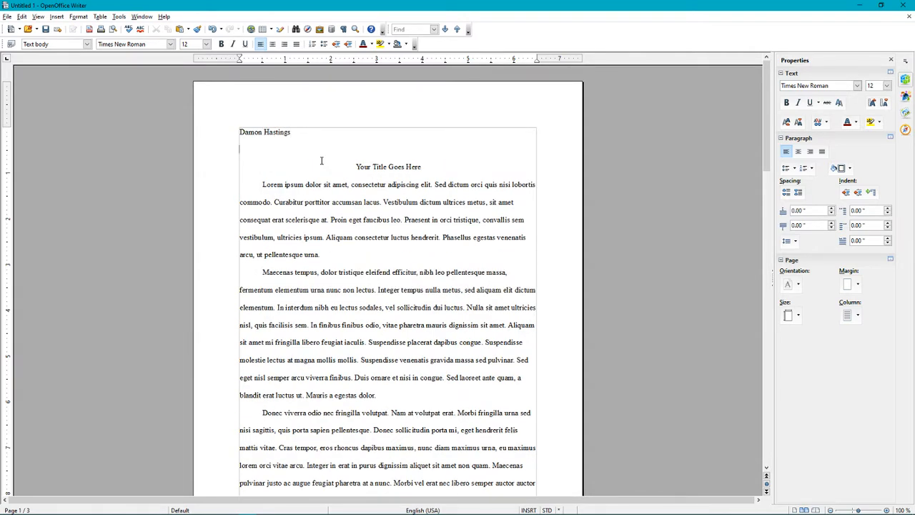
pyautogui.write('Prof ')
# Add the course line, correcting it to 'English 101'
pyautogui.press('Return')
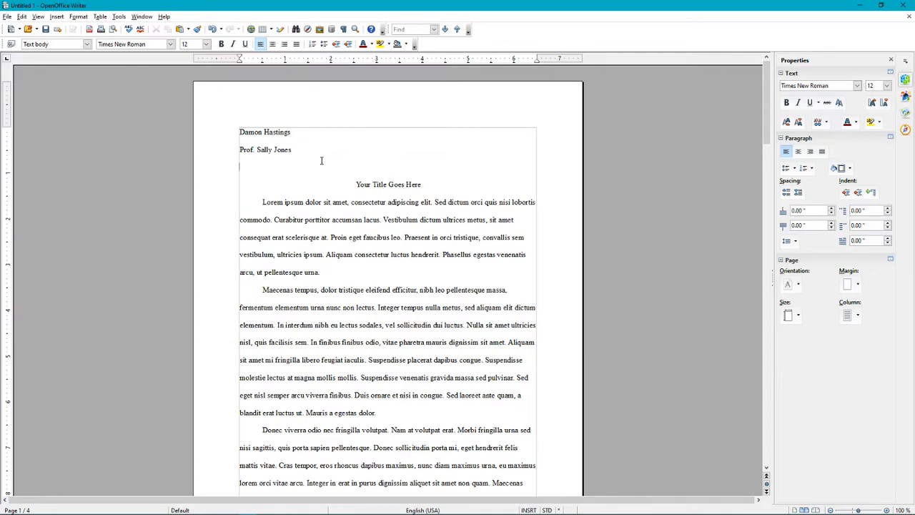
pyautogui.write('Reading and Writing 4')
pyautogui.press('BackSpace')
pyautogui.press('BackSpace')
pyautogui.press('BackSpace')
pyautogui.press('BackSpace')
pyautogui.press('BackSpace')
pyautogui.press('BackSpace')
pyautogui.press('BackSpace')
pyautogui.press('BackSpace')
pyautogui.press('BackSpace')
pyautogui.press('BackSpace')
pyautogui.press('BackSpace')
pyautogui.press('BackSpace')
pyautogui.press('BackSpace')
pyautogui.press('BackSpace')
pyautogui.press('BackSpace')
pyautogui.press('BackSpace')
pyautogui.press('BackSpace')
pyautogui.press('BackSpace')
pyautogui.press('BackSpace')
pyautogui.press('BackSpace')
pyautogui.write('English 100')
pyautogui.press('BackSpace')
pyautogui.press('BackSpace')
pyautogui.write('01')
# Add the date line '23 March 2020' and return to the top of the heading
pyautogui.press('Return')
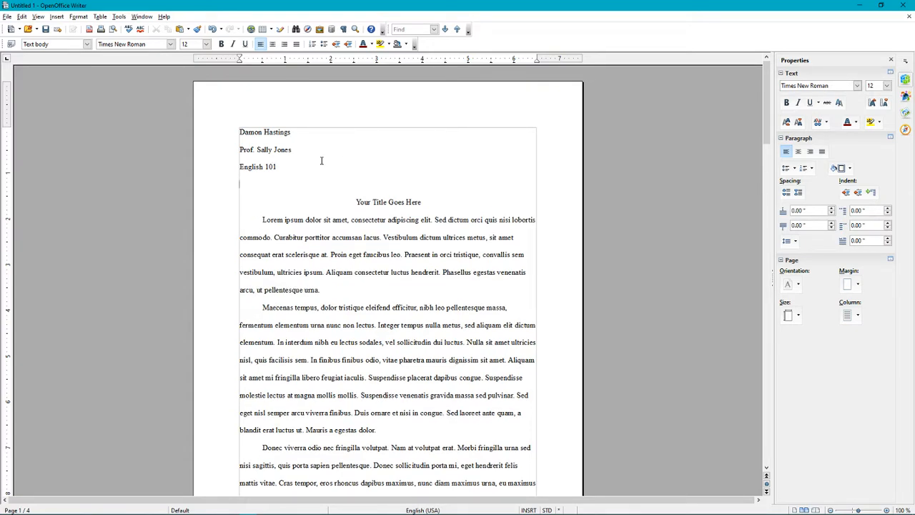
pyautogui.write('23 March 2020')
pyautogui.press('Left')
pyautogui.press('Left')
pyautogui.press('Left')
pyautogui.press('Left')
pyautogui.hotkey('shift', 'Left')
pyautogui.hotkey('shift', 'Left')
pyautogui.press('Left')
pyautogui.hotkey('shift', 'Right')
pyautogui.hotkey('shift', 'Right')
pyautogui.press('Left')
pyautogui.hotkey('shift', 'Right')
pyautogui.hotkey('shift', 'Right')
pyautogui.hotkey('shift', 'Right')
pyautogui.hotkey('shift', 'Right')
pyautogui.press('Right')
pyautogui.press('Right')
pyautogui.press('Right')
pyautogui.press('Right')
pyautogui.press('Right')
pyautogui.hotkey('ctrl', 'Home')
# Add a Default page header, then delete it from all pages, confirming the removal
pyautogui.click(60, 18)
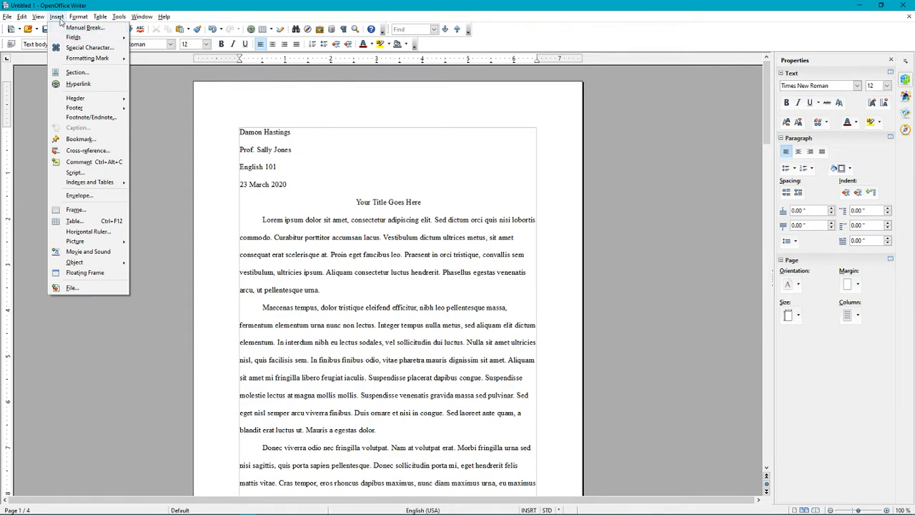
pyautogui.moveTo(81, 101)
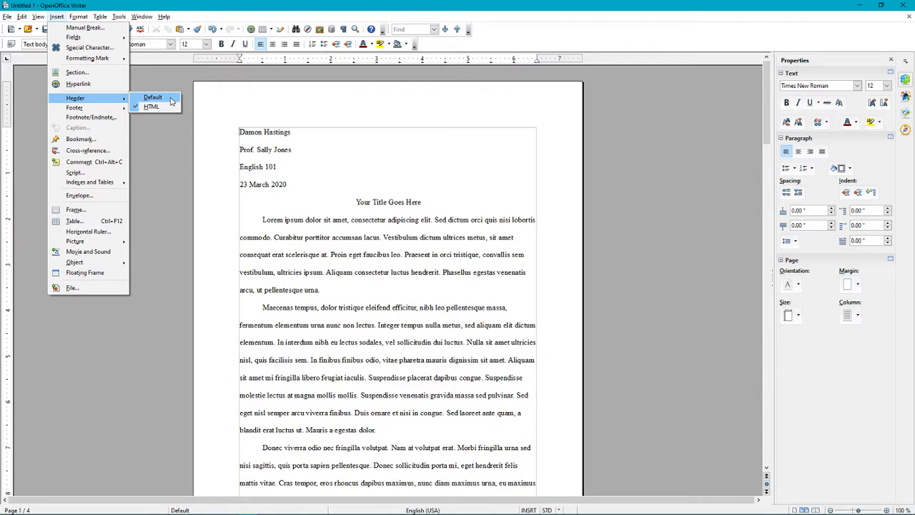
pyautogui.click(171, 101)
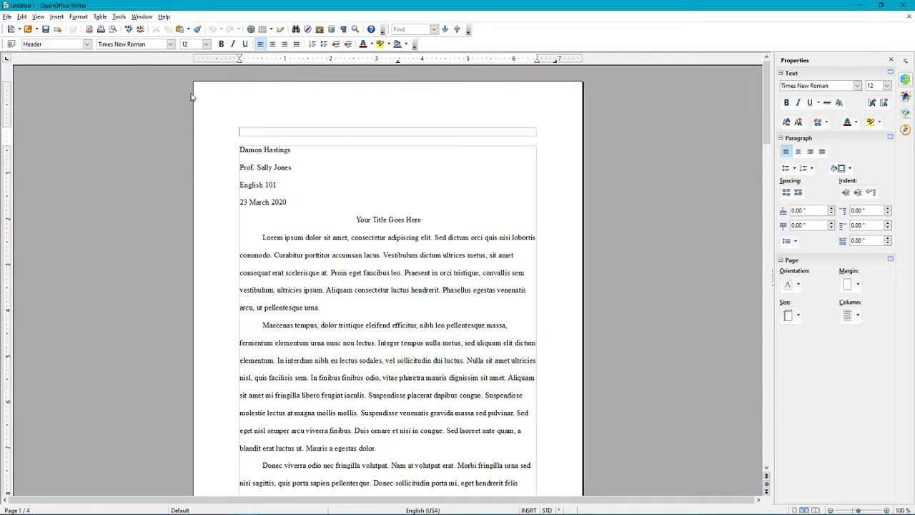
pyautogui.click(56, 16)
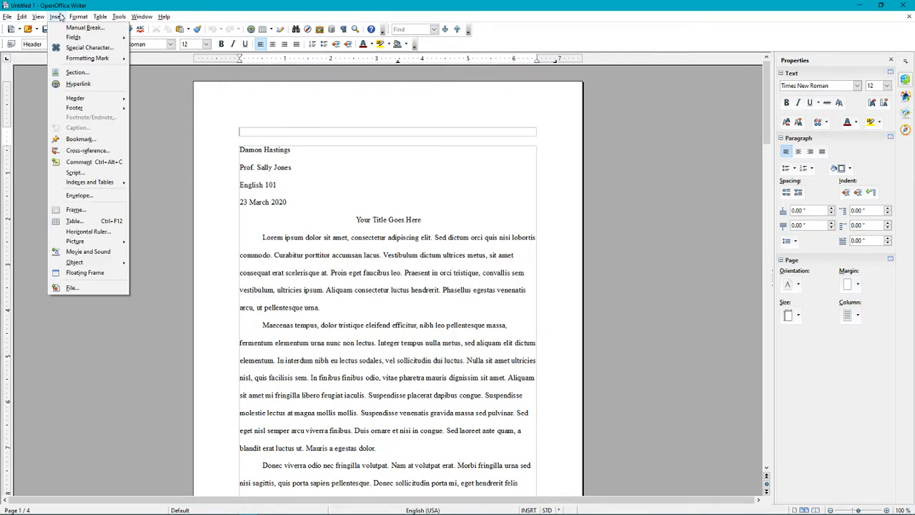
pyautogui.moveTo(93, 103)
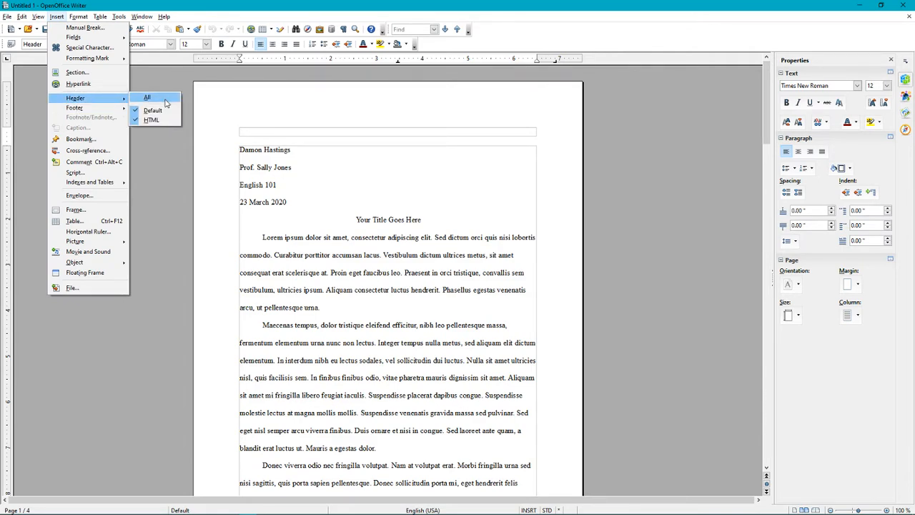
pyautogui.click(165, 103)
pyautogui.click(437, 272)
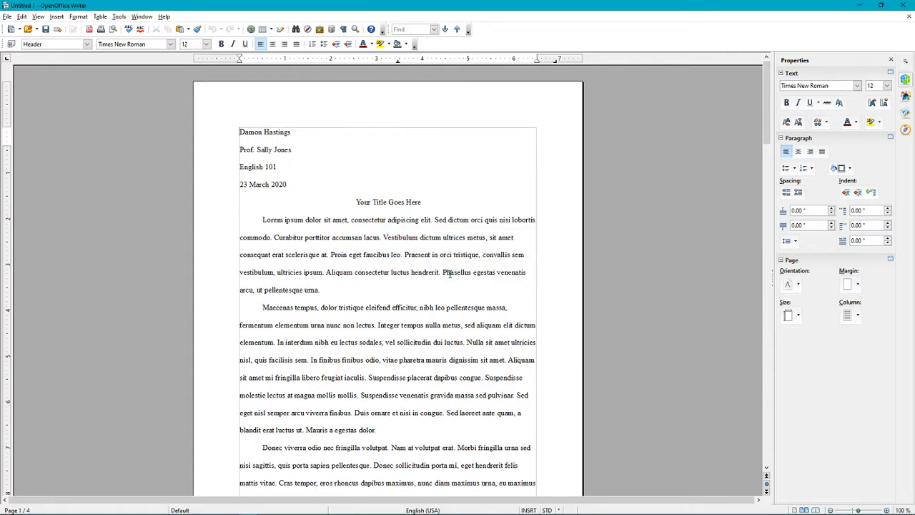
# Re-insert an empty header on all pages above the heading lines
pyautogui.click(57, 16)
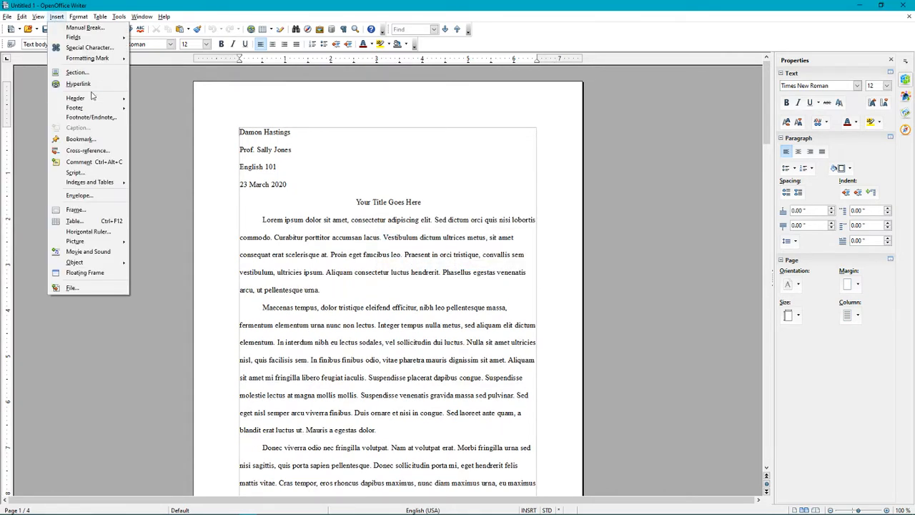
pyautogui.moveTo(108, 98)
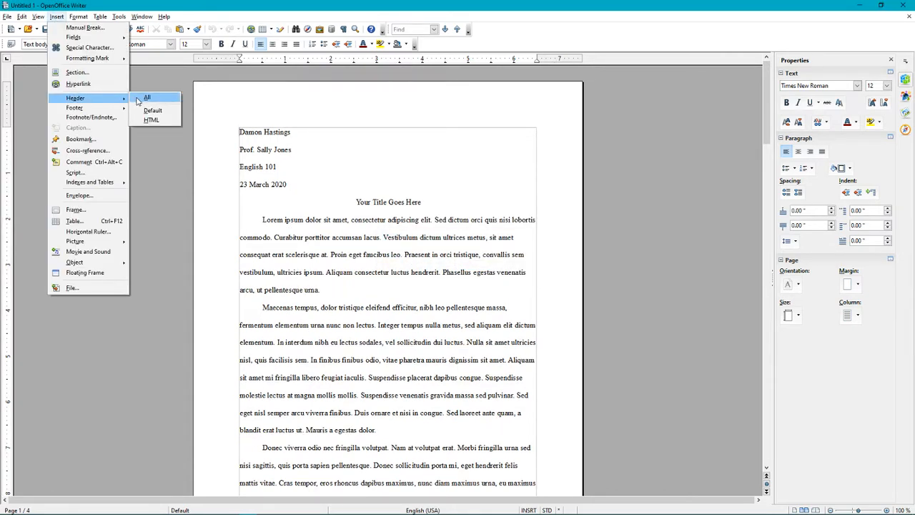
pyautogui.click(138, 100)
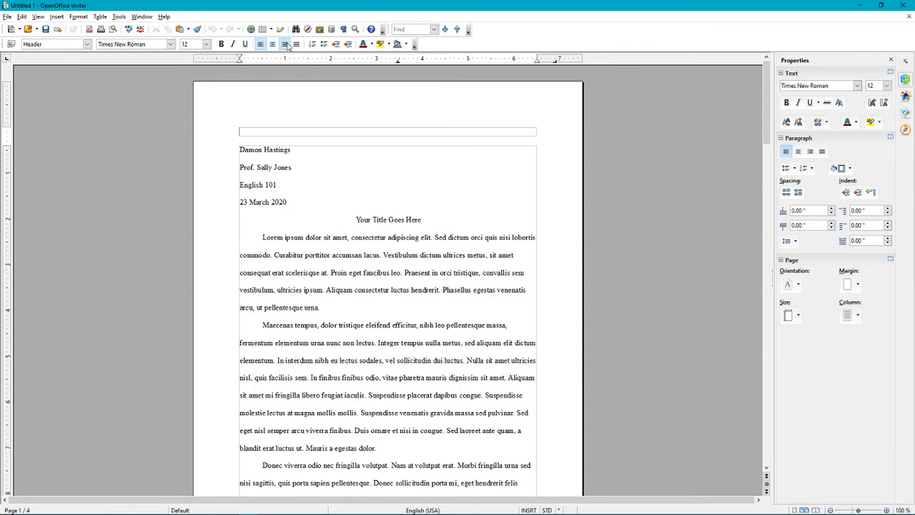
# Right-align the header with the student's surname, a space, then an automatic page number field
pyautogui.click(286, 45)
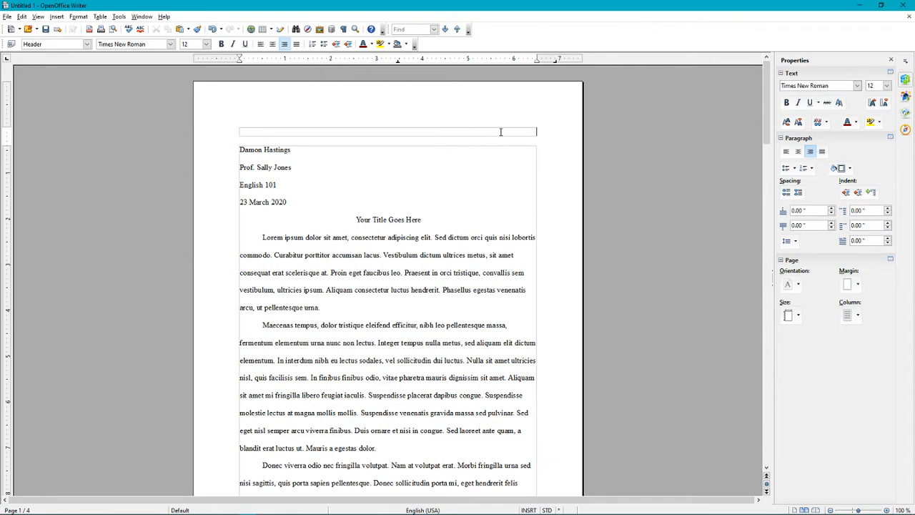
pyautogui.write('Hastings')
pyautogui.click(60, 18)
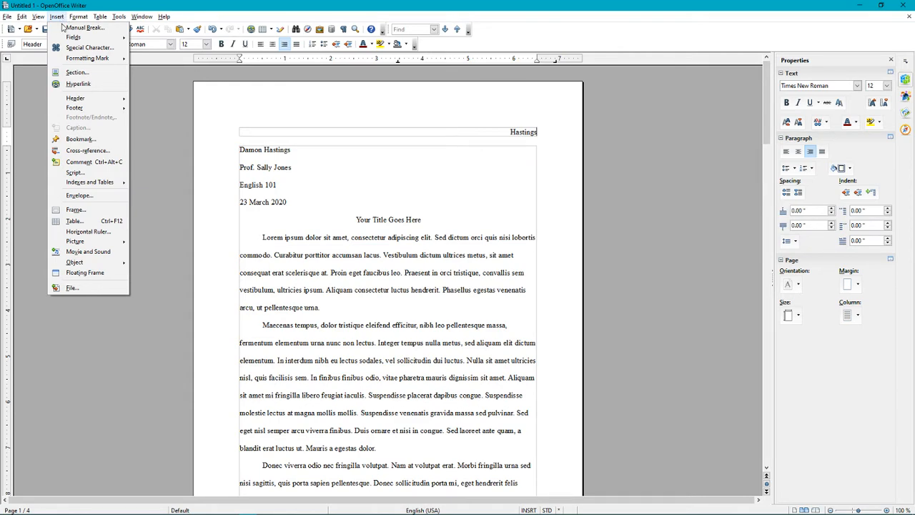
pyautogui.moveTo(65, 36)
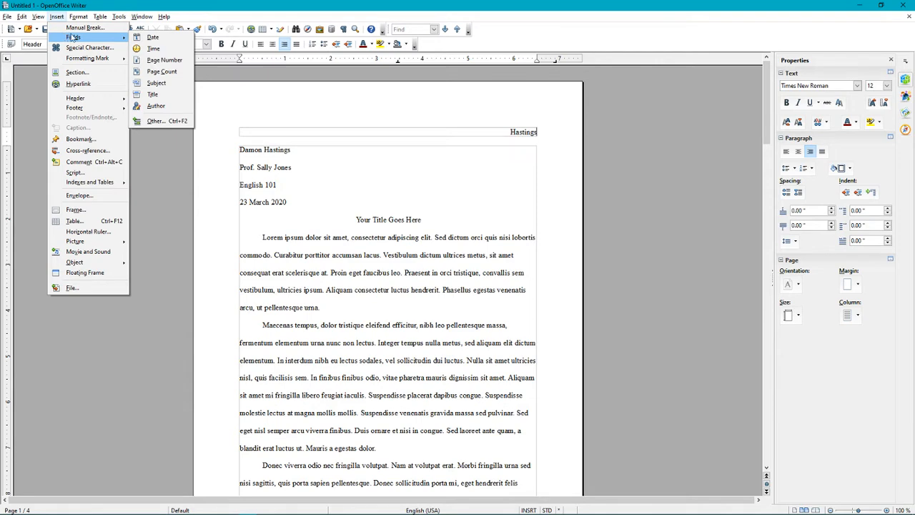
pyautogui.click(177, 63)
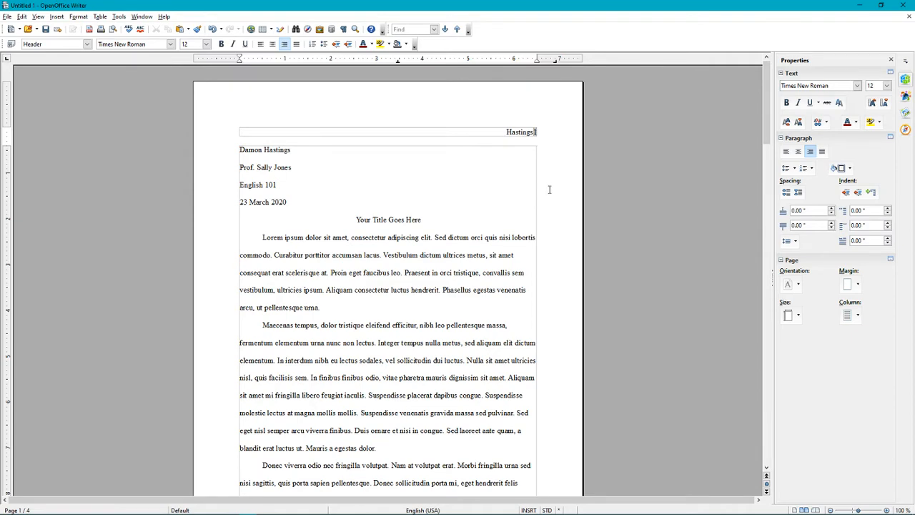
pyautogui.press('Left')
pyautogui.click(568, 267)
pyautogui.scroll(-8, 568, 268)
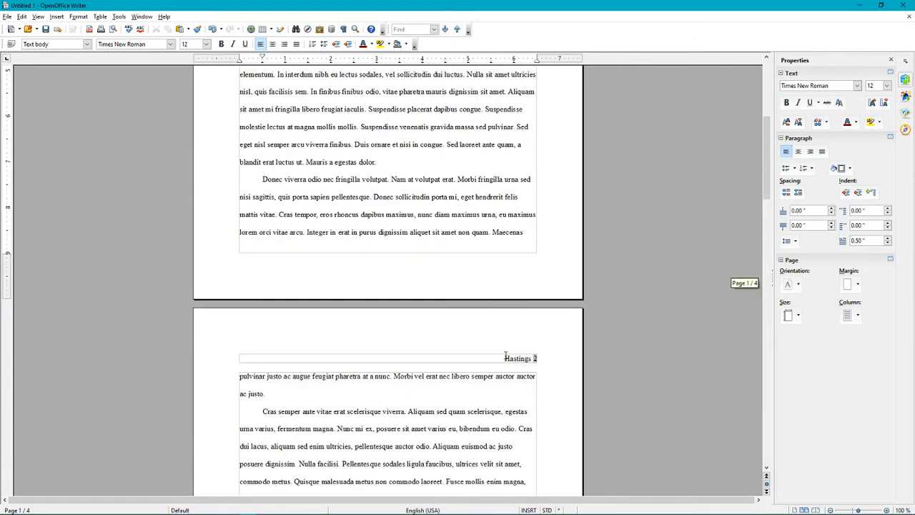
pyautogui.click(536, 358)
pyautogui.moveTo(536, 358); pyautogui.dragTo(537, 355)
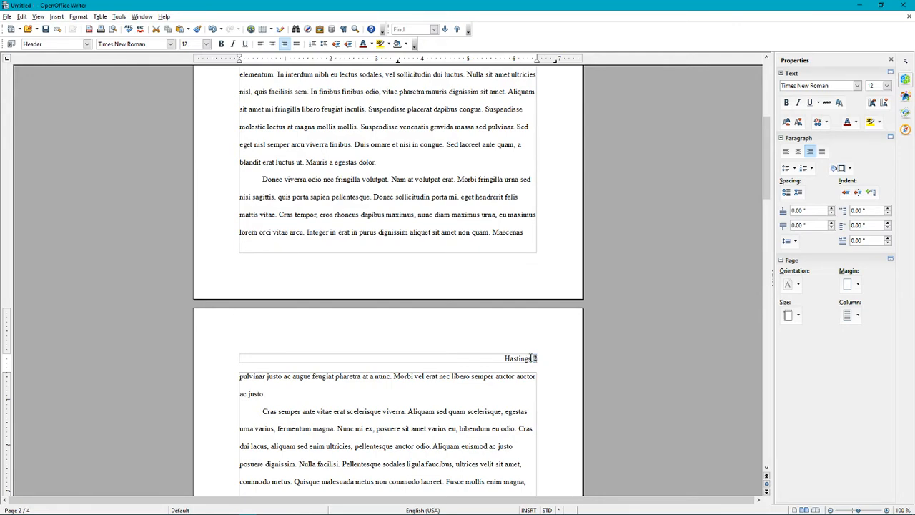
pyautogui.scroll(-10, 453, 325)
pyautogui.scroll(-15, 452, 326)
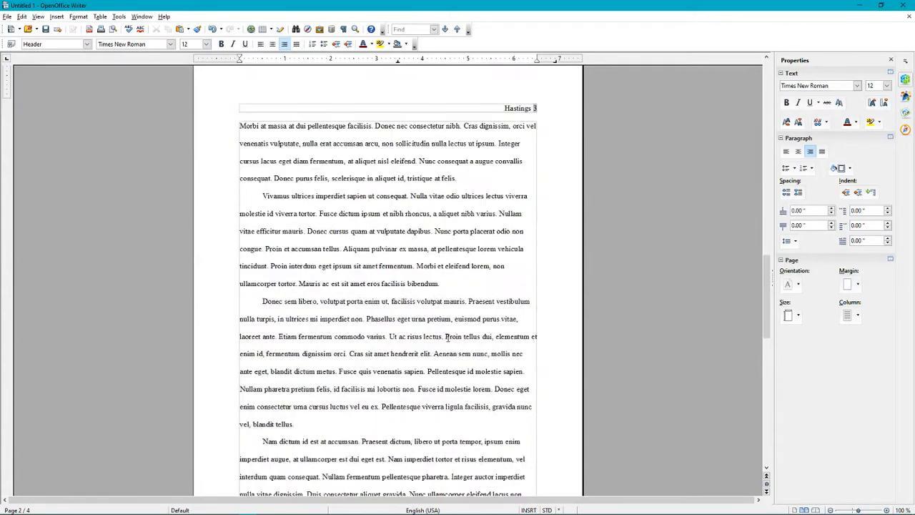
pyautogui.doubleClick(533, 312)
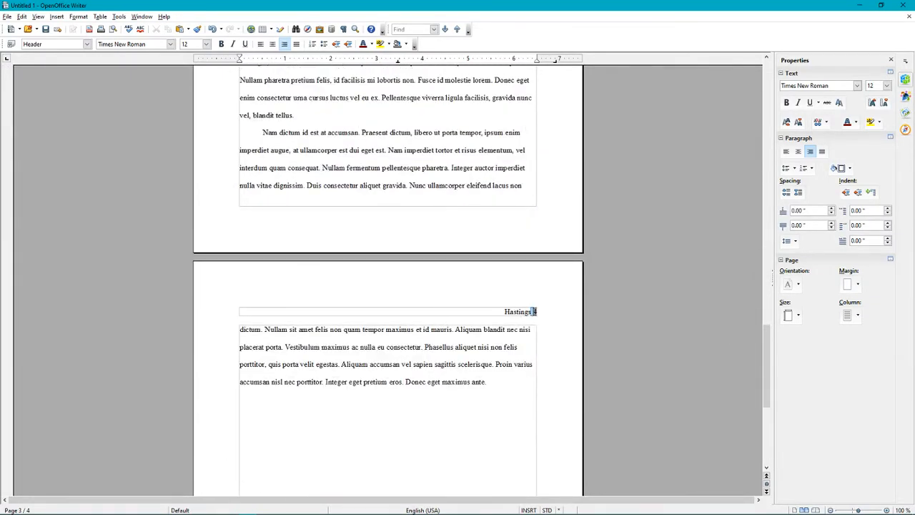
pyautogui.click(522, 321)
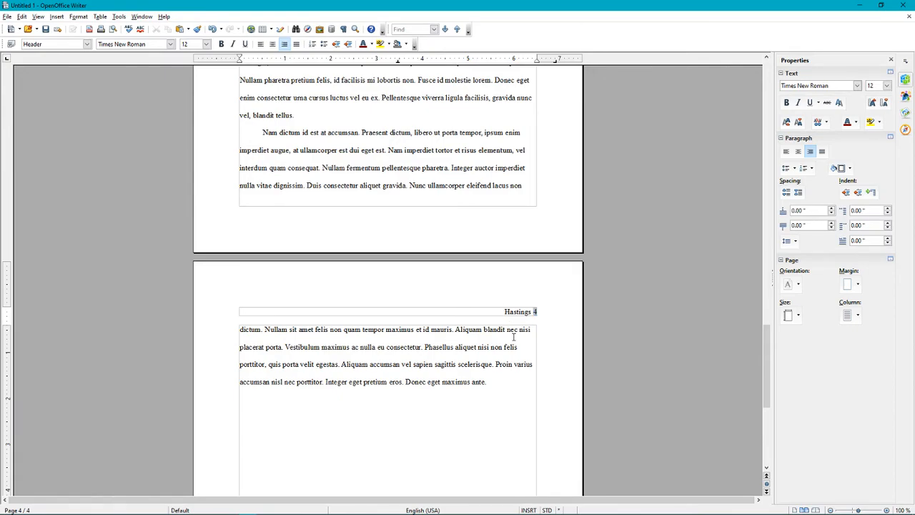
pyautogui.scroll(-4, 500, 336)
pyautogui.scroll(20, 487, 320)
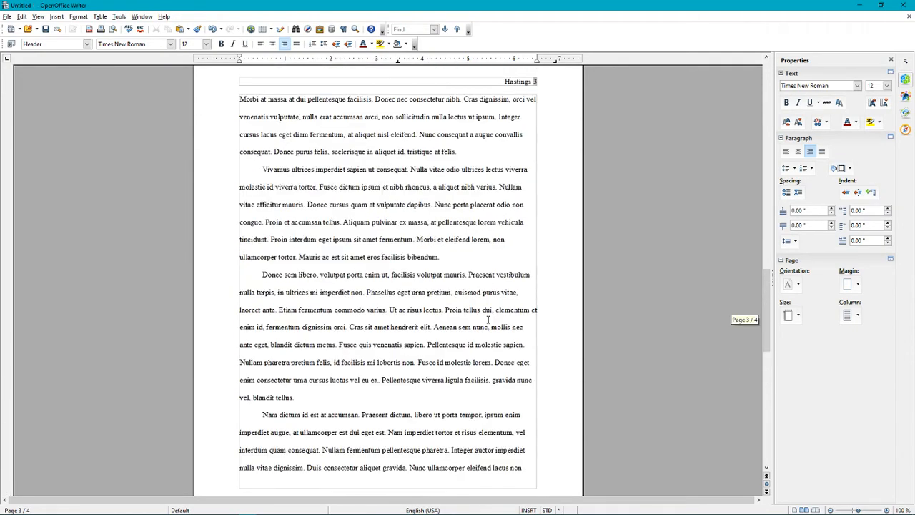
pyautogui.scroll(20, 488, 319)
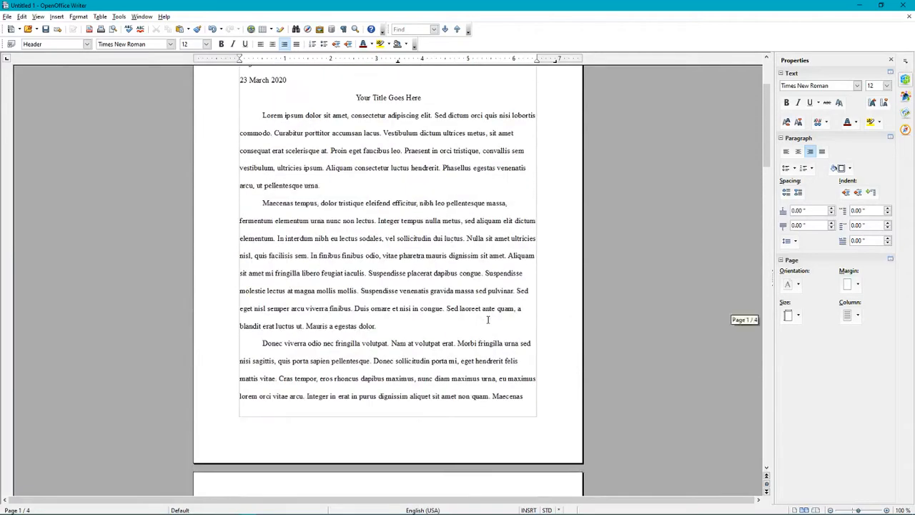
pyautogui.moveTo(501, 131); pyautogui.dragTo(536, 135)
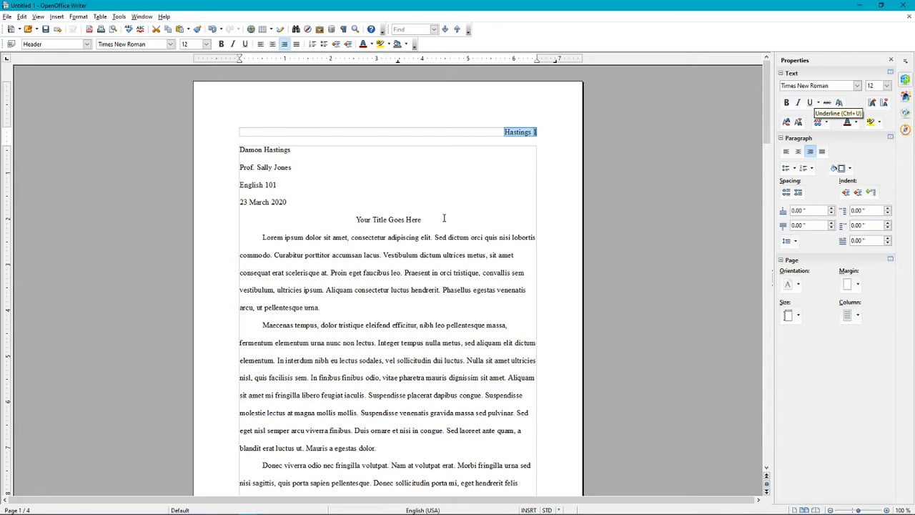
pyautogui.click(481, 195)
pyautogui.moveTo(503, 131); pyautogui.dragTo(611, 132)
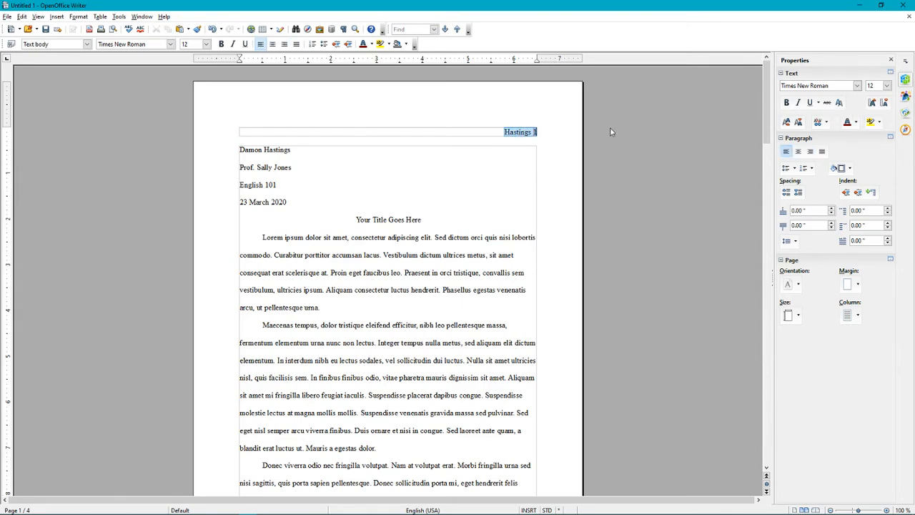
pyautogui.click(856, 85)
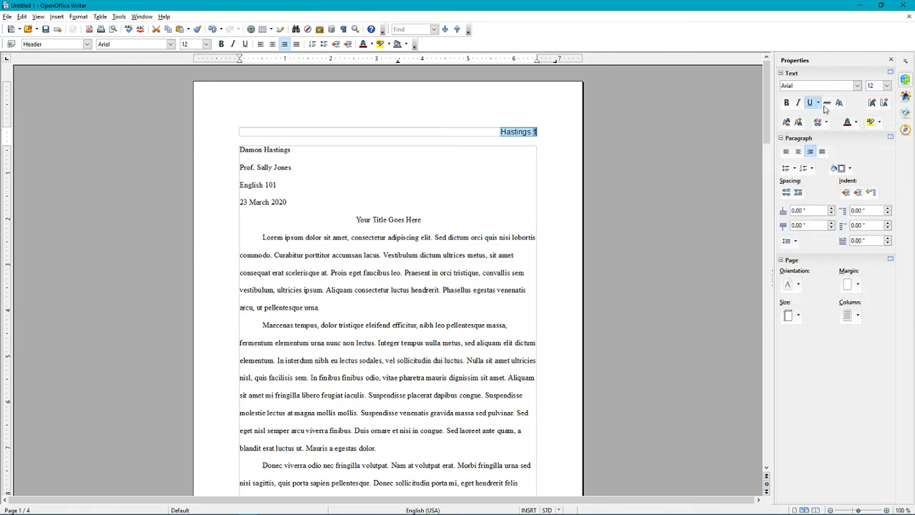
pyautogui.click(817, 107)
pyautogui.click(886, 86)
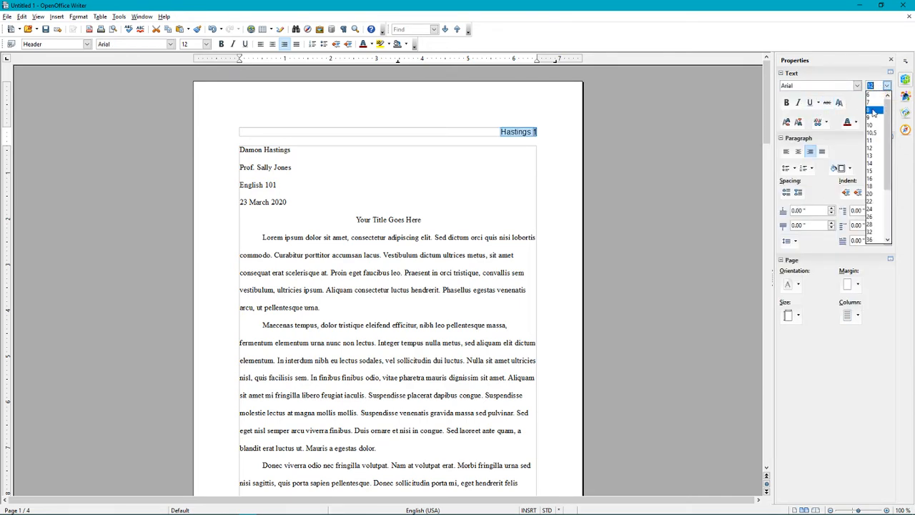
pyautogui.click(875, 145)
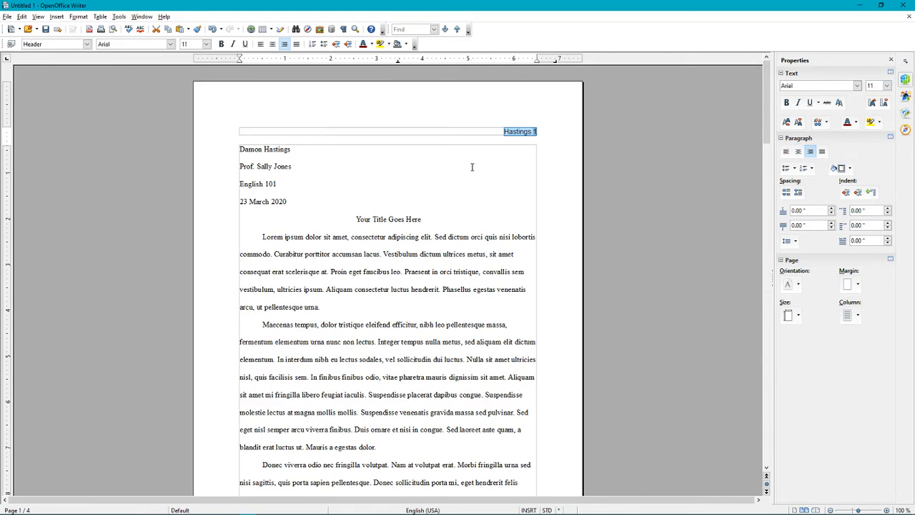
pyautogui.click(452, 138)
pyautogui.doubleClick(463, 136)
pyautogui.moveTo(501, 131); pyautogui.dragTo(546, 131)
pyautogui.click(857, 86)
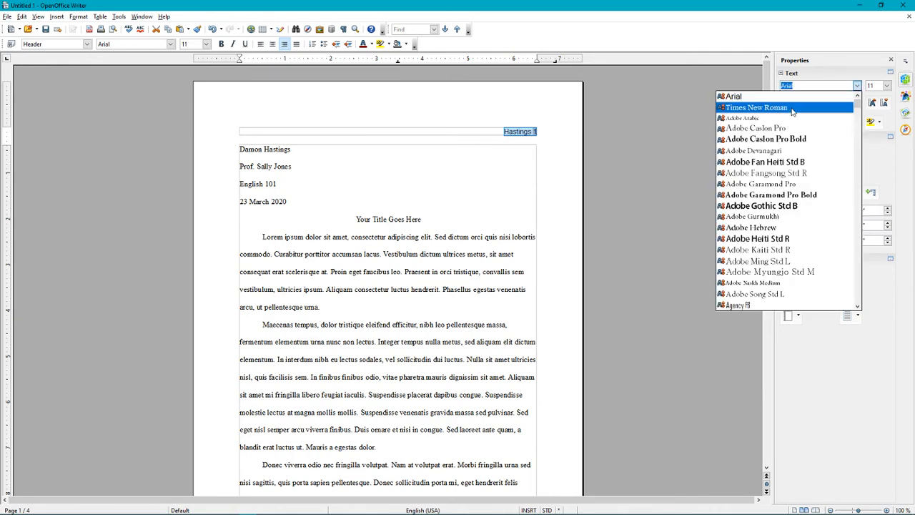
pyautogui.click(799, 108)
pyautogui.click(887, 86)
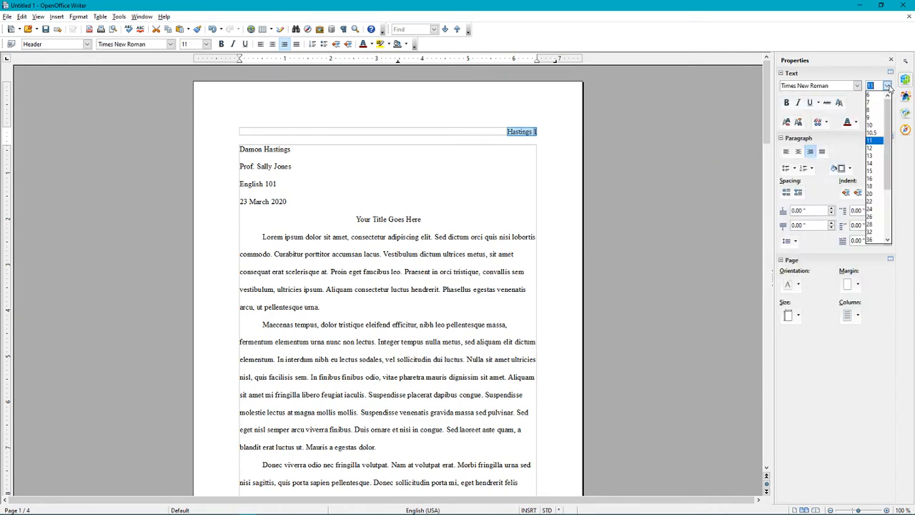
pyautogui.click(870, 148)
pyautogui.click(450, 215)
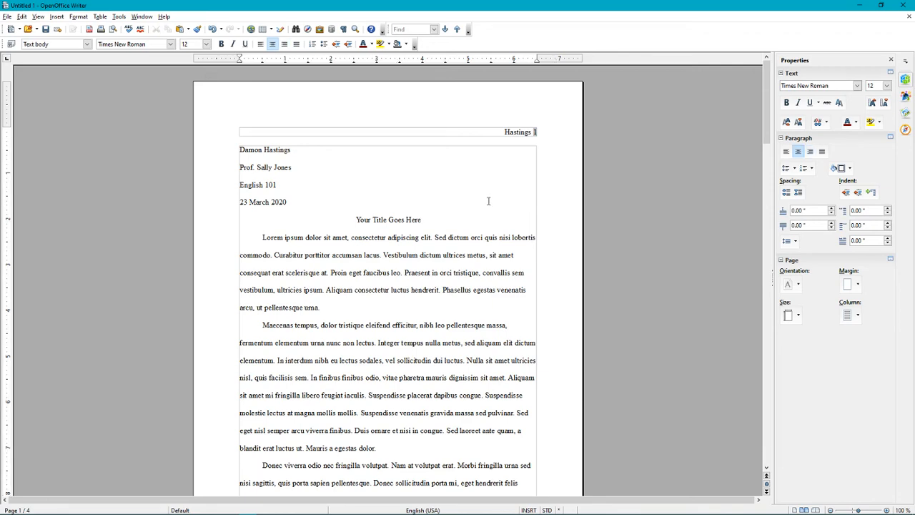